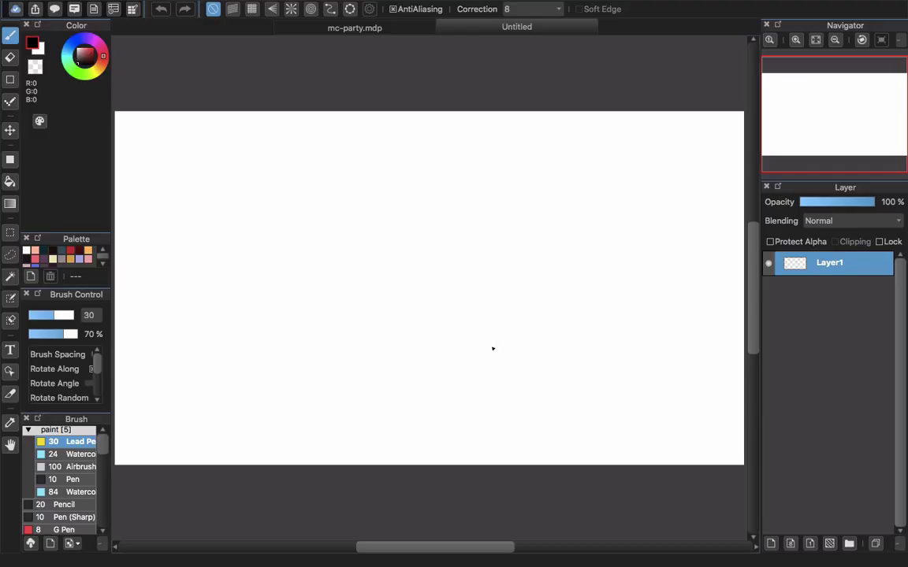
Step: Widen the brush panel to show full names and compare the Watercolor, Airbrush and Watercolor (Wet) presets
drag(103, 454, 155, 446)
click(108, 460)
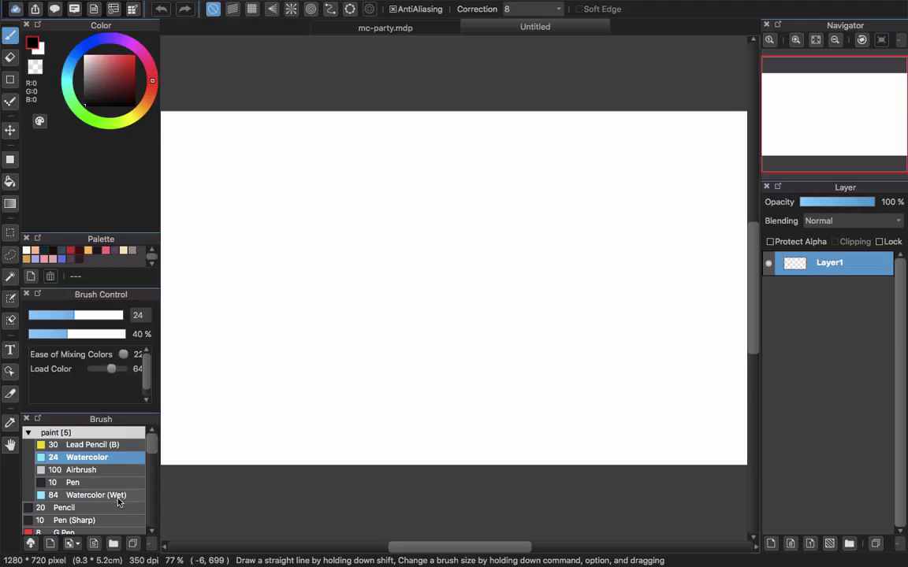
click(118, 502)
click(121, 458)
click(125, 496)
click(126, 459)
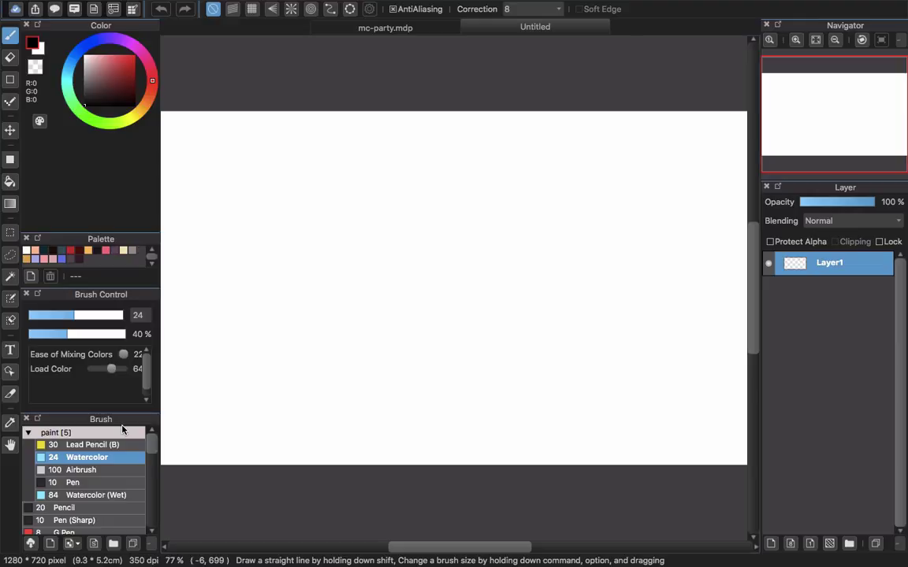
click(126, 472)
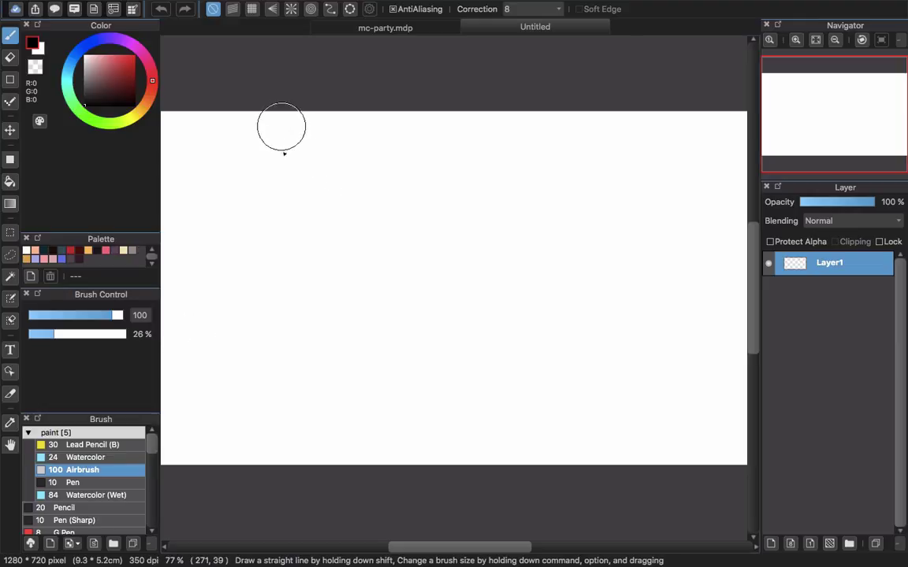
click(136, 497)
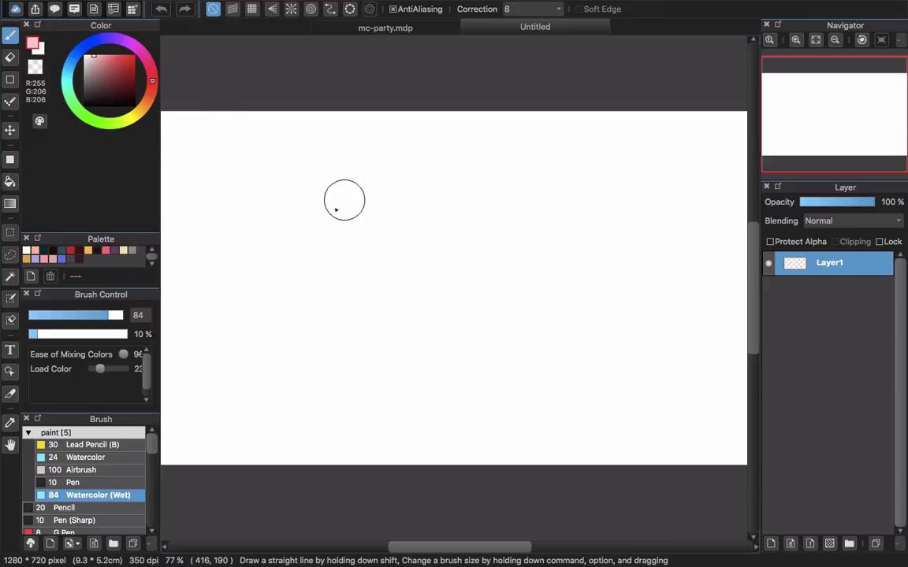
Step: Paint a pale pink oval and an overlapping orange oval (RGB 255, 160, 112) with the Watercolor brush at size 83
click(95, 458)
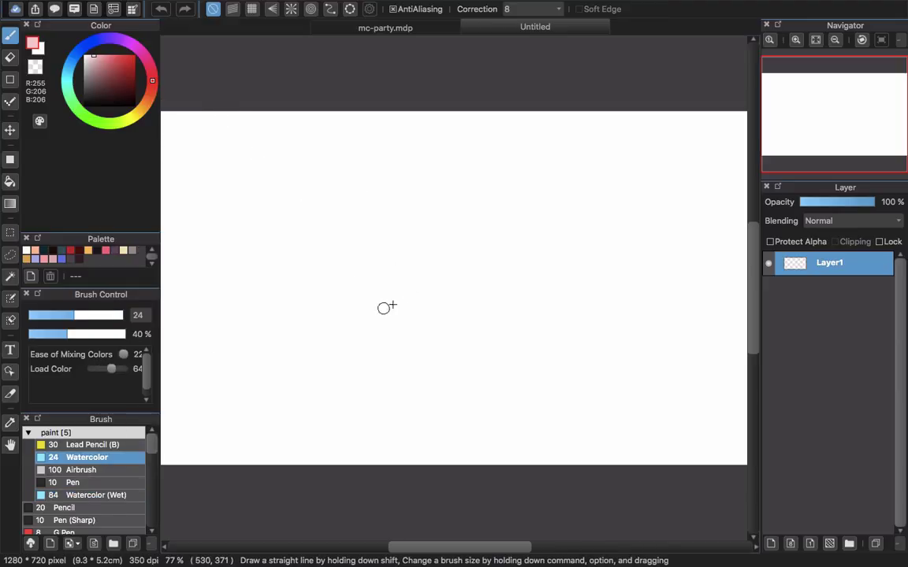
mouse_move(315, 212)
mouse_down()
mouse_move(300, 247)
mouse_move(314, 227)
mouse_move(307, 268)
mouse_up()
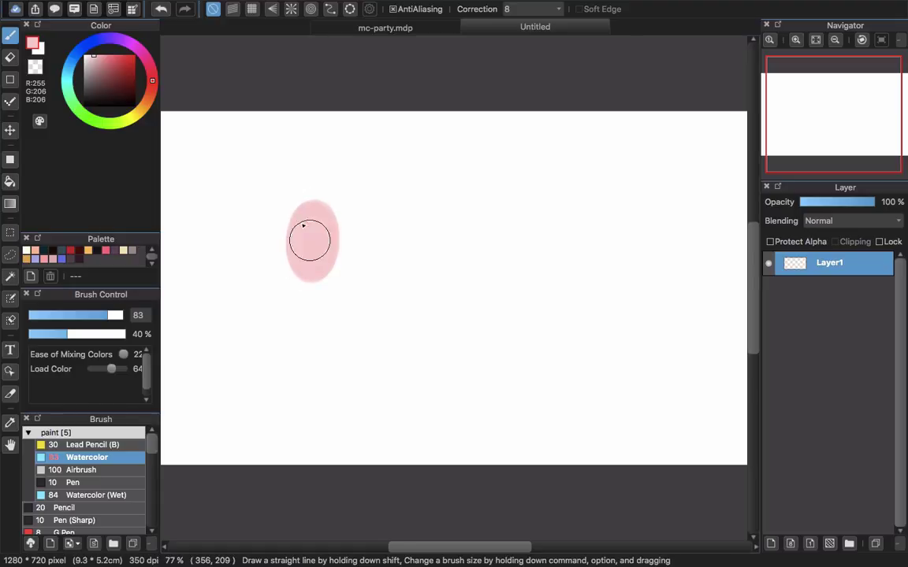
drag(147, 96, 151, 99)
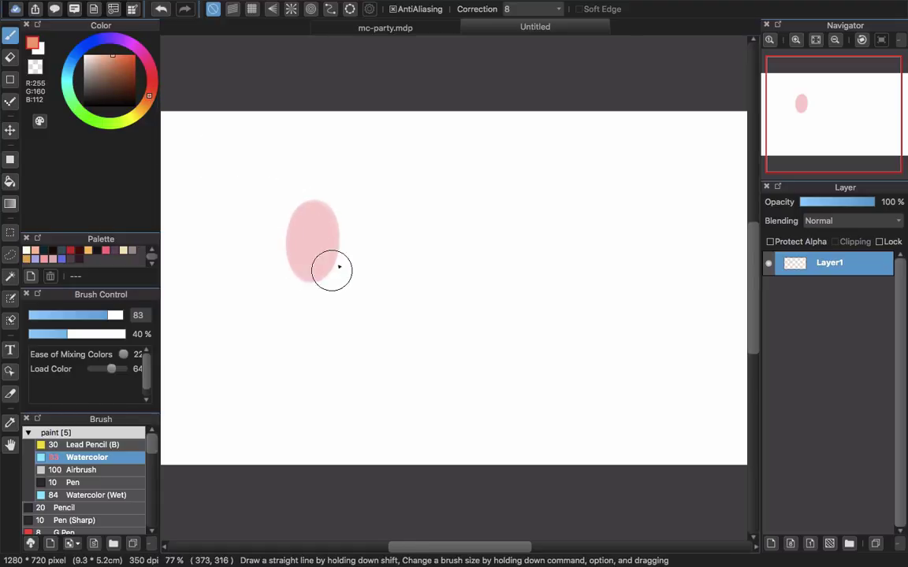
mouse_move(339, 267)
mouse_down()
mouse_move(347, 235)
mouse_move(349, 280)
mouse_move(373, 245)
mouse_move(343, 242)
mouse_up()
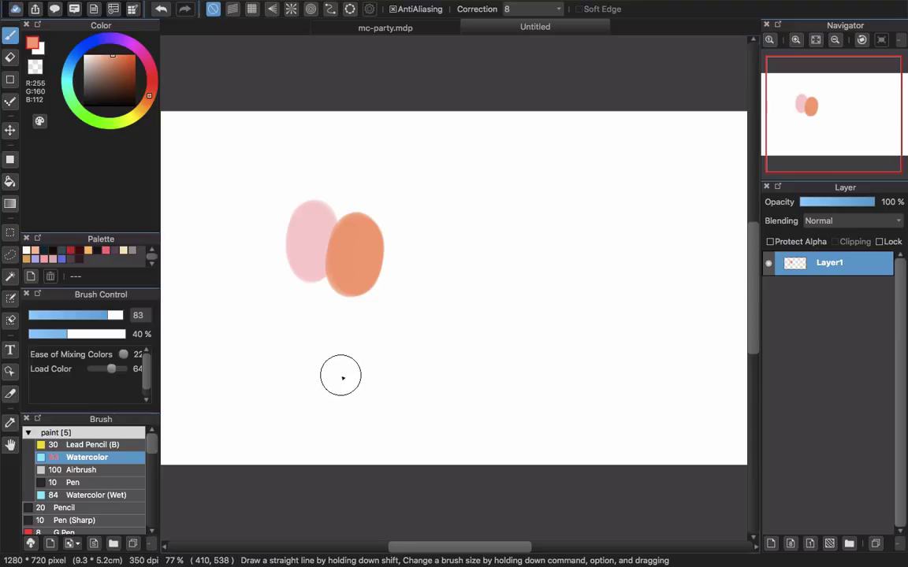
Step: Build up a solid orange patch beside the two ovals with overlapping Watercolor strokes
drag(416, 248, 470, 181)
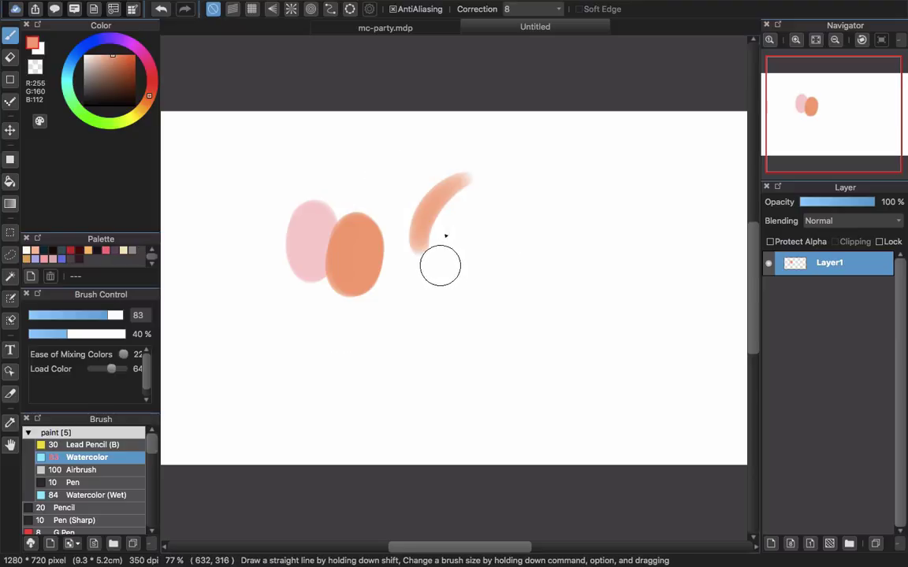
drag(436, 250, 509, 204)
mouse_move(525, 250)
mouse_down()
mouse_move(454, 272)
mouse_move(472, 210)
mouse_move(461, 178)
mouse_move(458, 233)
mouse_move(489, 229)
mouse_move(464, 201)
mouse_move(463, 238)
mouse_move(465, 203)
mouse_move(446, 273)
mouse_move(462, 188)
mouse_move(482, 193)
mouse_move(498, 213)
mouse_move(485, 264)
mouse_move(466, 272)
mouse_up()
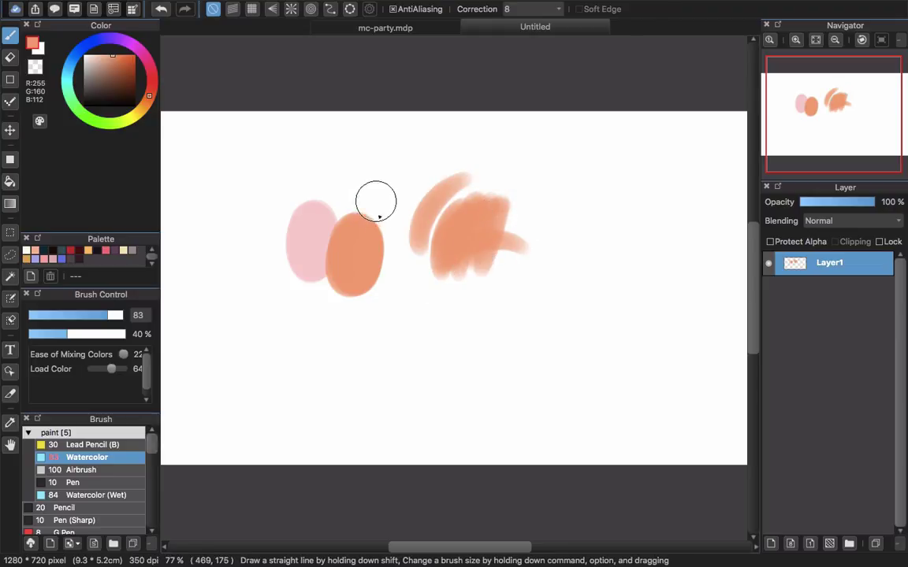
mouse_move(434, 205)
mouse_down()
mouse_move(433, 272)
mouse_move(429, 204)
mouse_move(444, 275)
mouse_move(448, 185)
mouse_move(457, 255)
mouse_move(458, 137)
mouse_move(466, 182)
mouse_move(450, 157)
mouse_move(472, 197)
mouse_move(495, 154)
mouse_move(463, 247)
mouse_move(521, 145)
mouse_up()
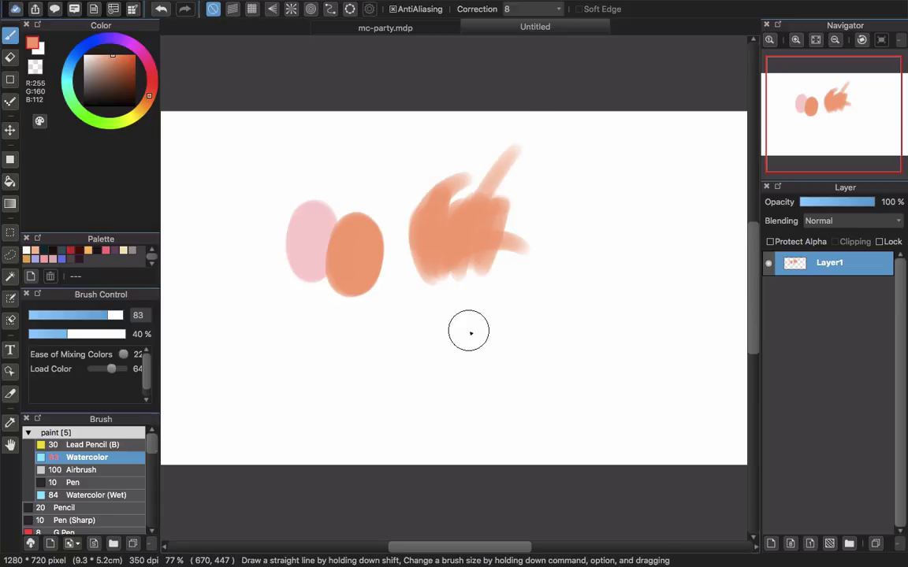
mouse_move(488, 154)
mouse_down()
mouse_move(475, 210)
mouse_move(482, 164)
mouse_move(480, 239)
mouse_move(488, 162)
mouse_move(492, 255)
mouse_move(492, 182)
mouse_move(488, 199)
mouse_move(440, 190)
mouse_move(493, 176)
mouse_move(502, 161)
mouse_move(504, 225)
mouse_move(514, 157)
mouse_move(512, 236)
mouse_move(512, 197)
mouse_move(503, 228)
mouse_up()
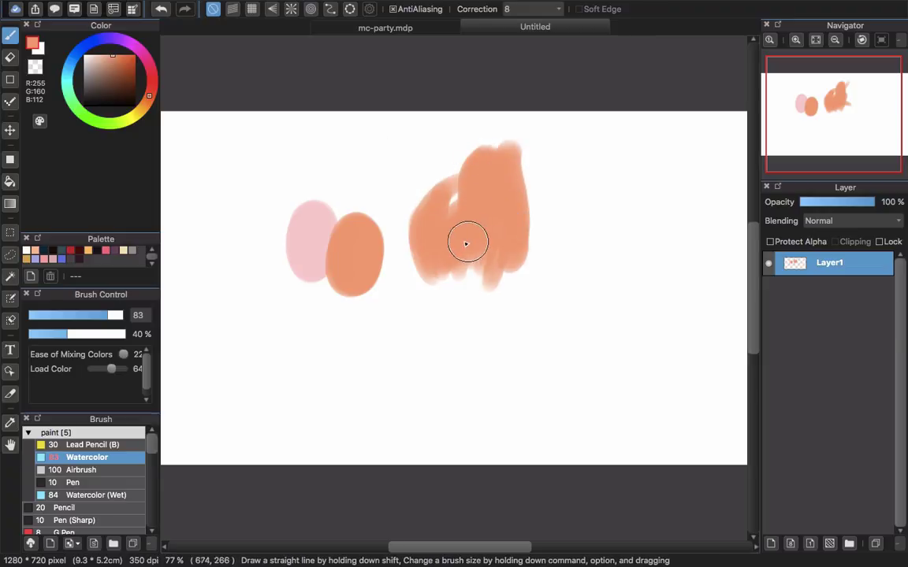
Step: Paint a soft orange spot and a second one overlapping the pink oval with the Watercolor (Wet) brush
click(138, 496)
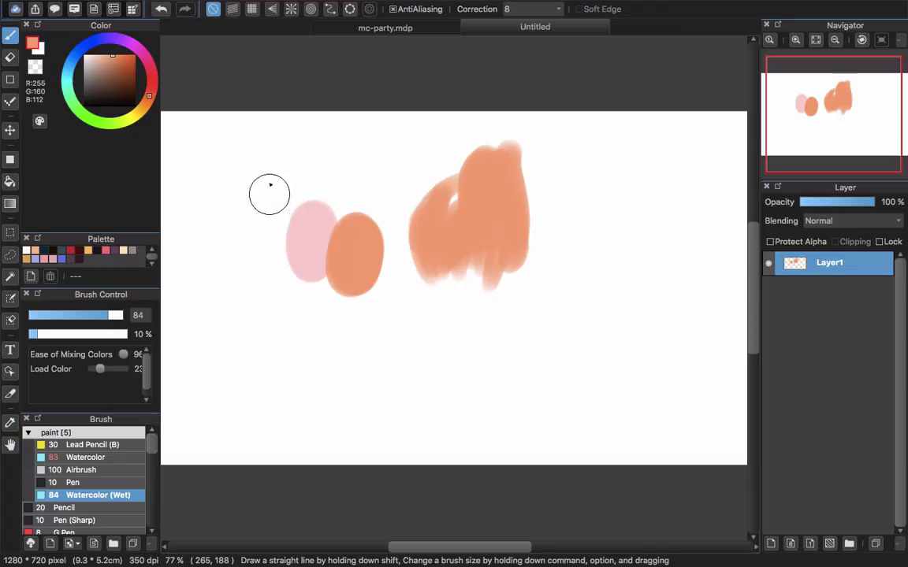
mouse_move(260, 183)
mouse_down()
mouse_move(241, 193)
mouse_move(253, 169)
mouse_move(226, 216)
mouse_up()
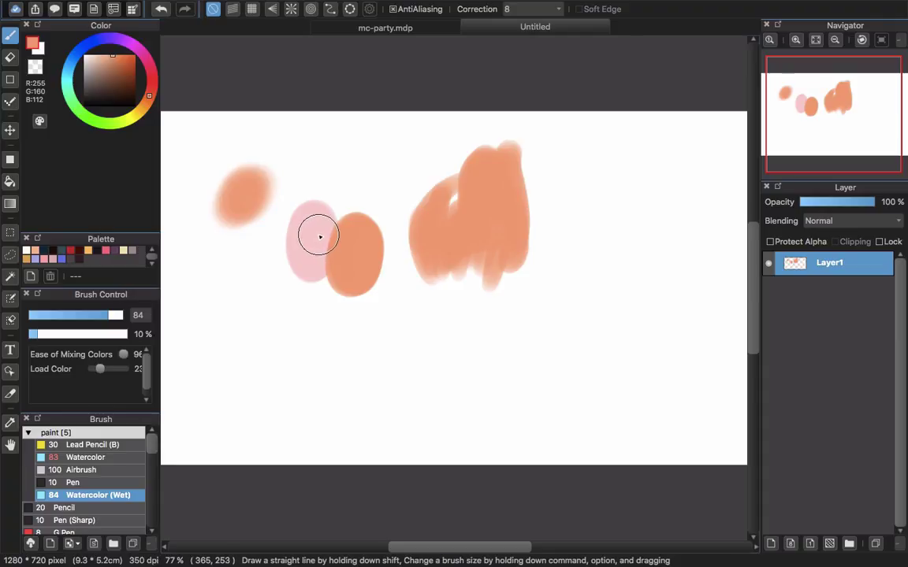
mouse_move(287, 235)
mouse_down()
mouse_move(293, 264)
mouse_move(285, 241)
mouse_move(305, 231)
mouse_move(289, 280)
mouse_move(281, 262)
mouse_move(292, 229)
mouse_move(298, 266)
mouse_move(281, 273)
mouse_move(296, 237)
mouse_move(304, 273)
mouse_up()
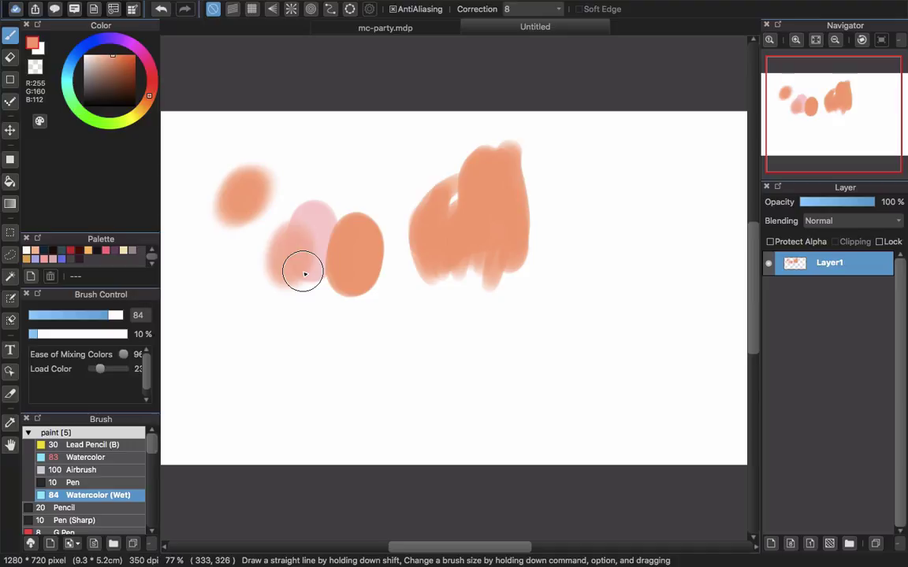
Step: Blur the area where the soft orange spot overlaps the pink oval, using the Blur brush at size 182
drag(156, 445, 157, 488)
scroll(157, 491, down, 6)
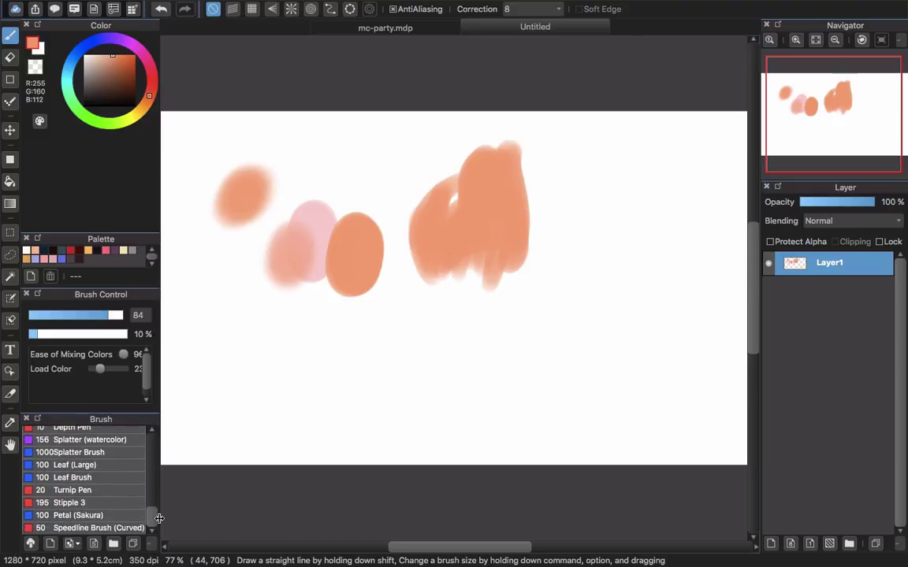
scroll(154, 501, up, 3)
scroll(155, 501, up, 5)
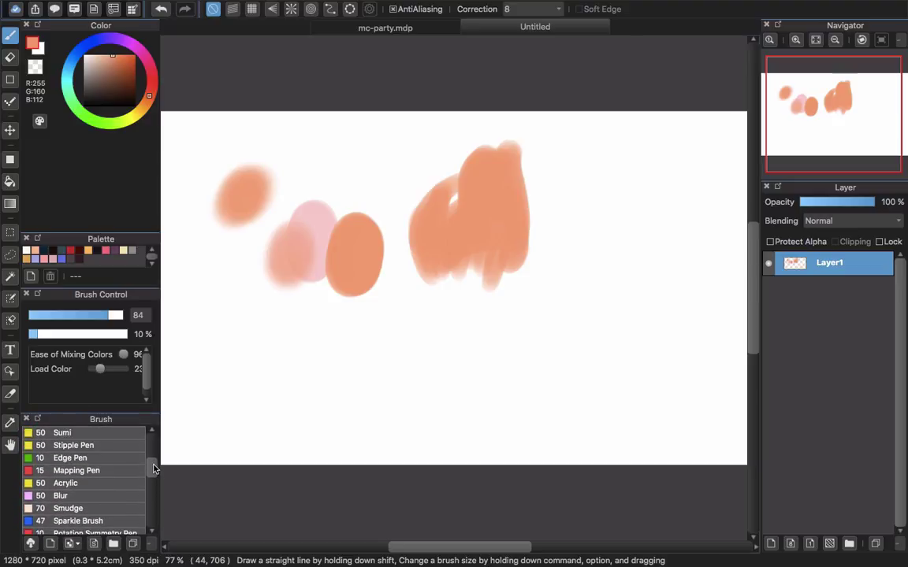
click(94, 499)
click(120, 512)
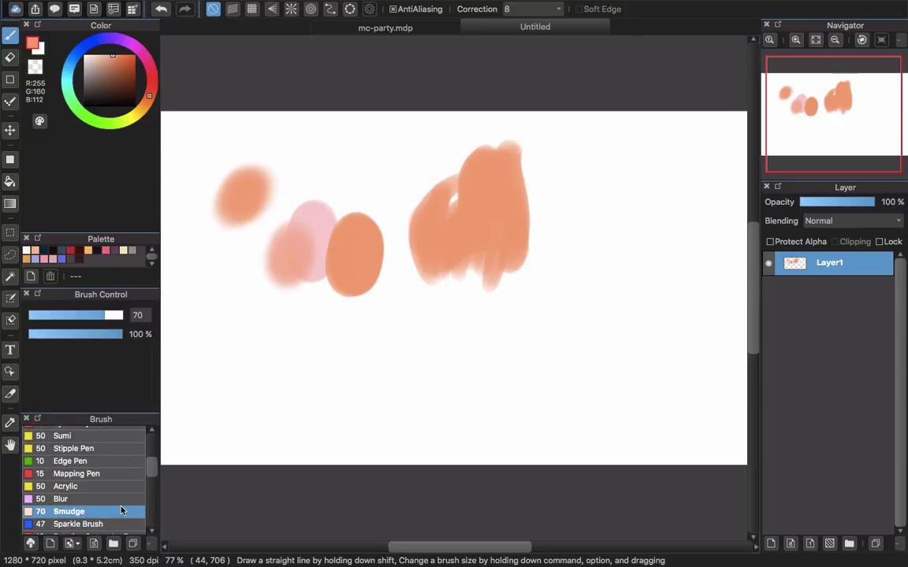
click(122, 500)
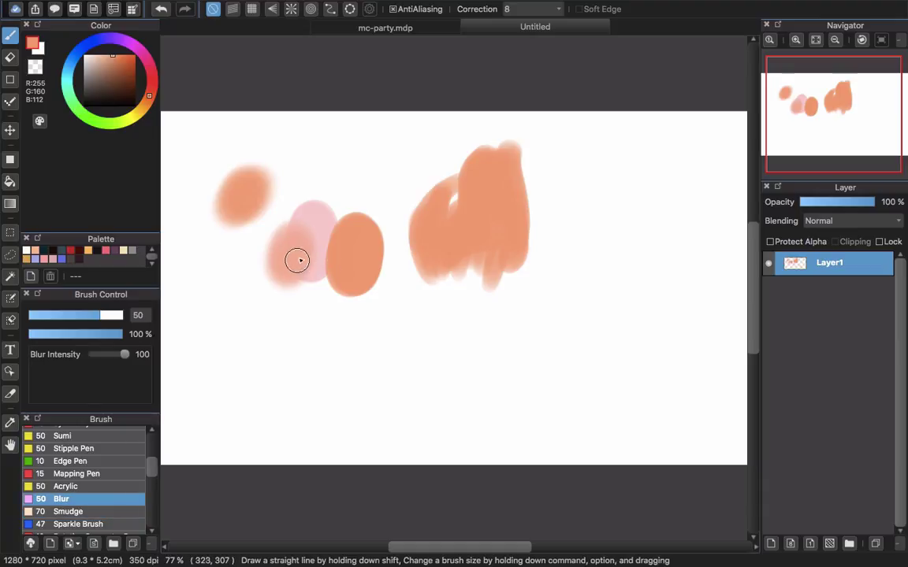
key(bracketright)
key(bracketright)
key(bracketright)
key(bracketright)
key(bracketright)
key(bracketright)
key(bracketright)
key(bracketright)
key(bracketright)
key(bracketright)
key(bracketright)
key(bracketright)
key(bracketright)
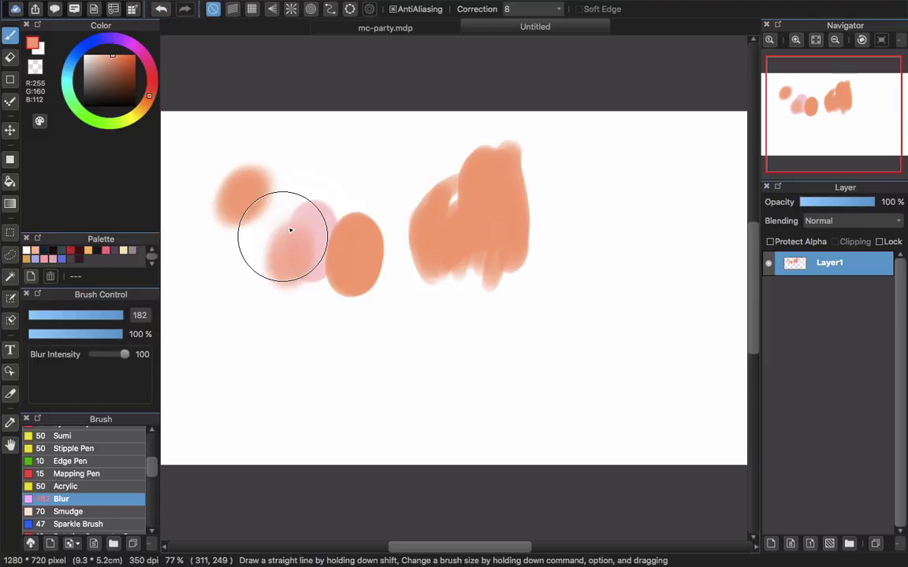
mouse_move(290, 230)
mouse_down()
mouse_move(304, 278)
mouse_move(319, 256)
mouse_move(286, 234)
mouse_move(295, 260)
mouse_move(310, 233)
mouse_up()
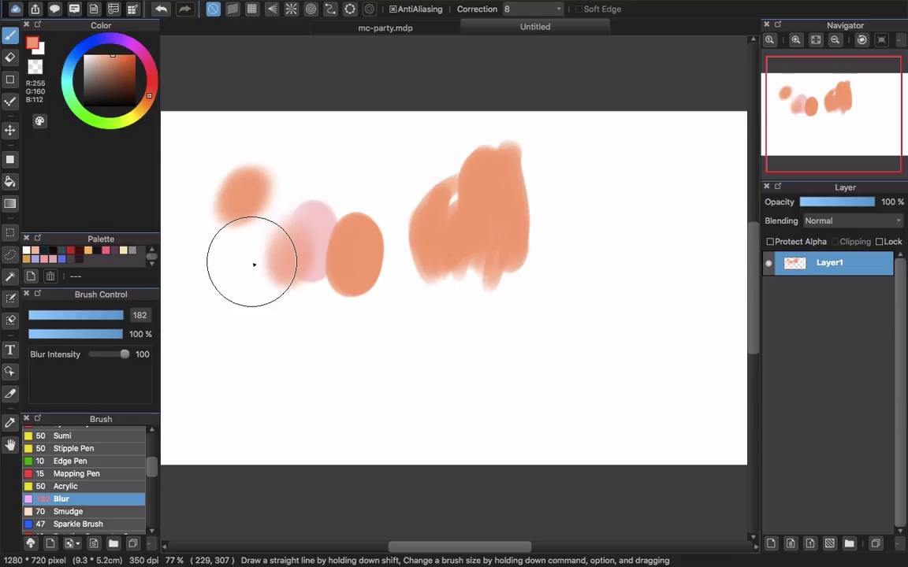
Step: Smudge the overlapping pink and orange paint, and set the Smudge brush to 87% minimum width with Opacity by Pressure enabled
click(69, 511)
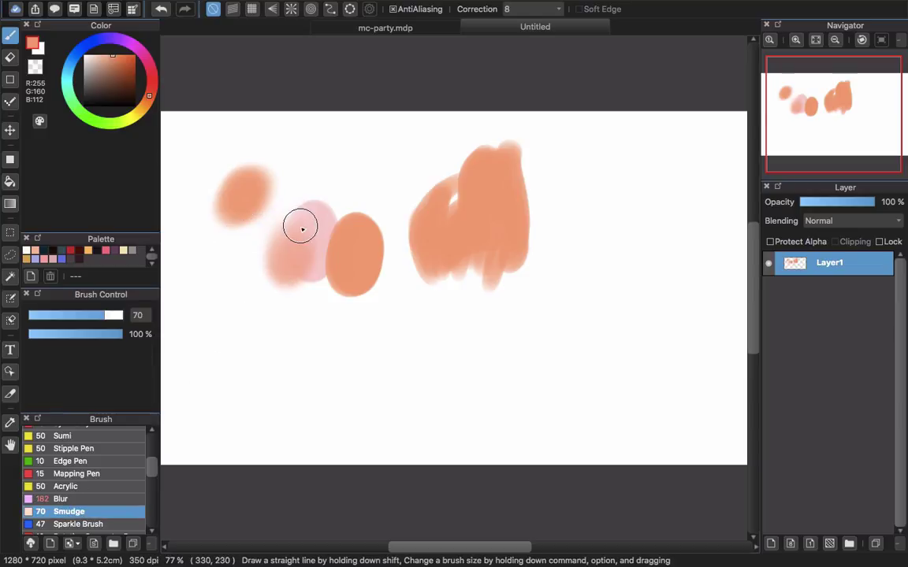
mouse_move(299, 227)
mouse_down()
mouse_move(262, 252)
mouse_move(332, 243)
mouse_move(308, 199)
mouse_move(290, 268)
mouse_move(319, 206)
mouse_move(332, 251)
mouse_move(282, 254)
mouse_move(315, 226)
mouse_up()
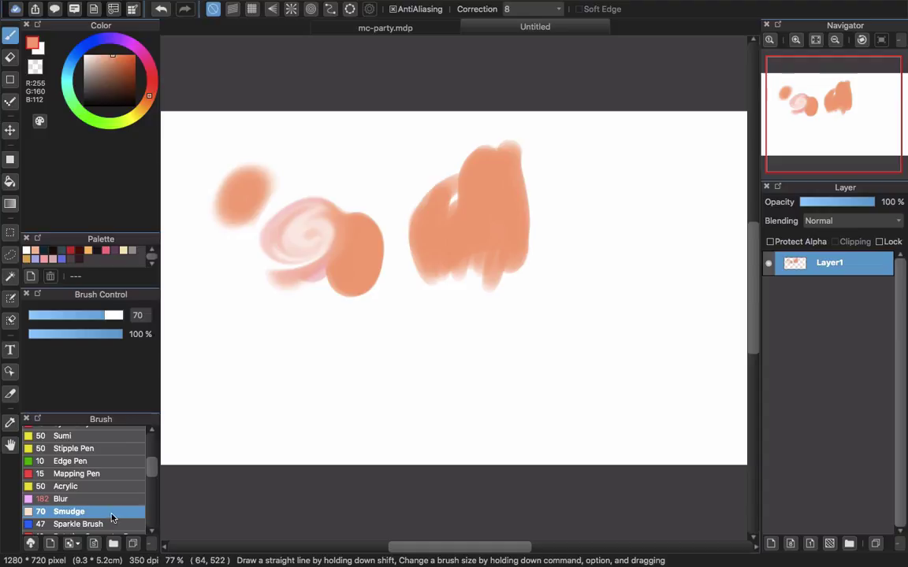
double_click(113, 518)
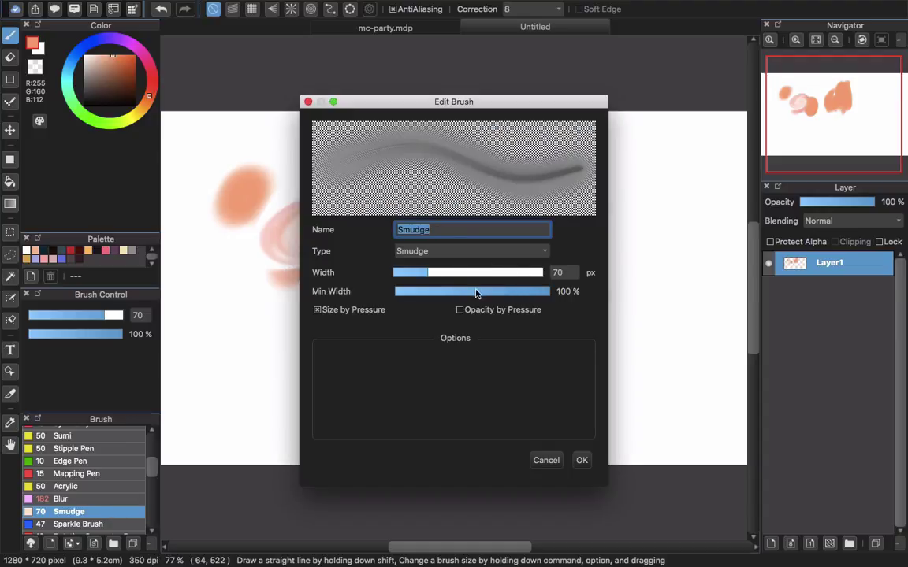
drag(476, 294, 528, 289)
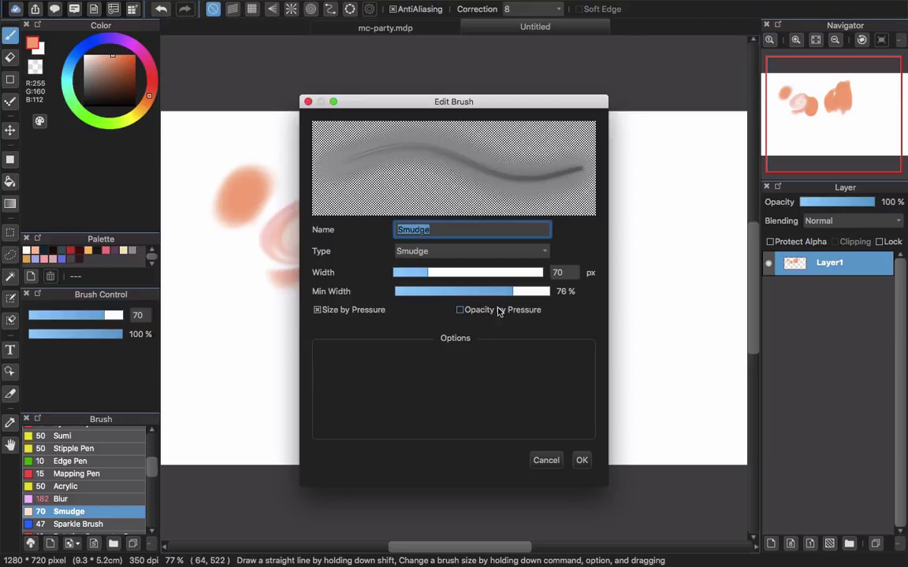
click(461, 310)
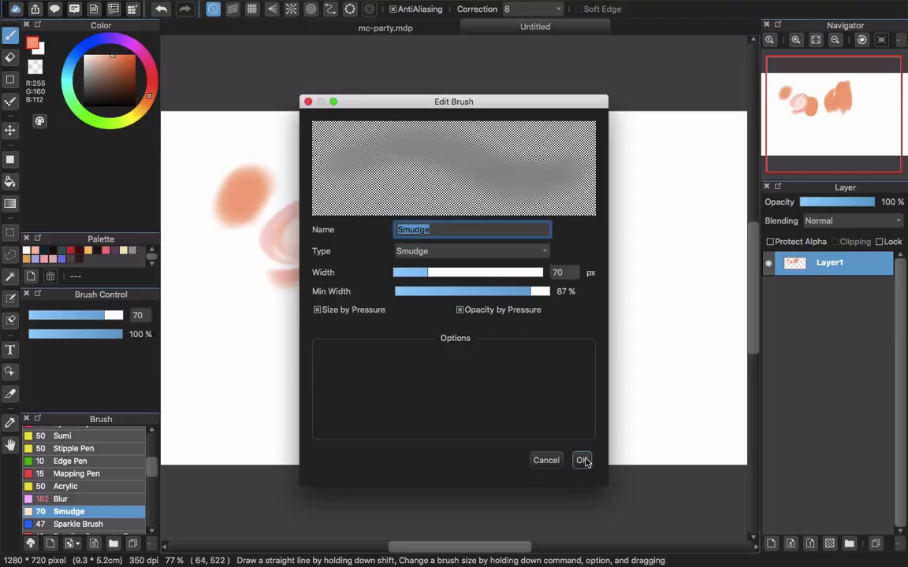
click(583, 461)
mouse_move(322, 238)
mouse_down()
mouse_move(345, 249)
mouse_move(303, 320)
mouse_up()
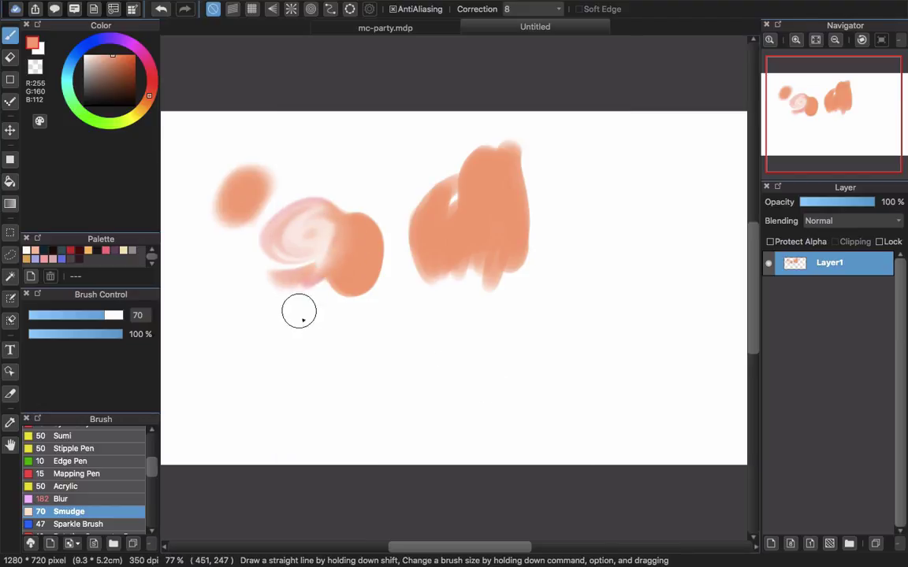
Step: Blend the orange oval into the smudged pink area with Watercolor (Wet), and clear all test strokes from the canvas
scroll(155, 467, up, 1)
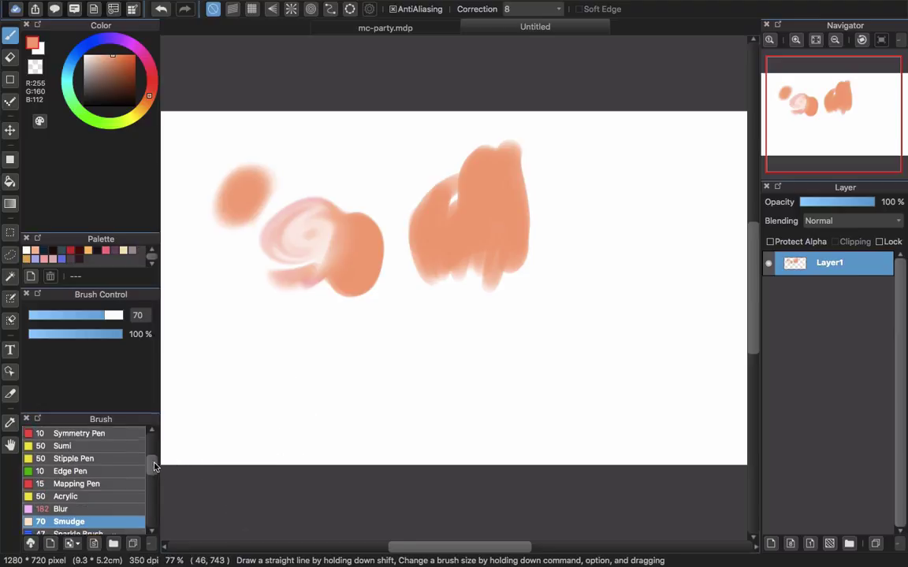
drag(154, 467, 150, 427)
click(108, 496)
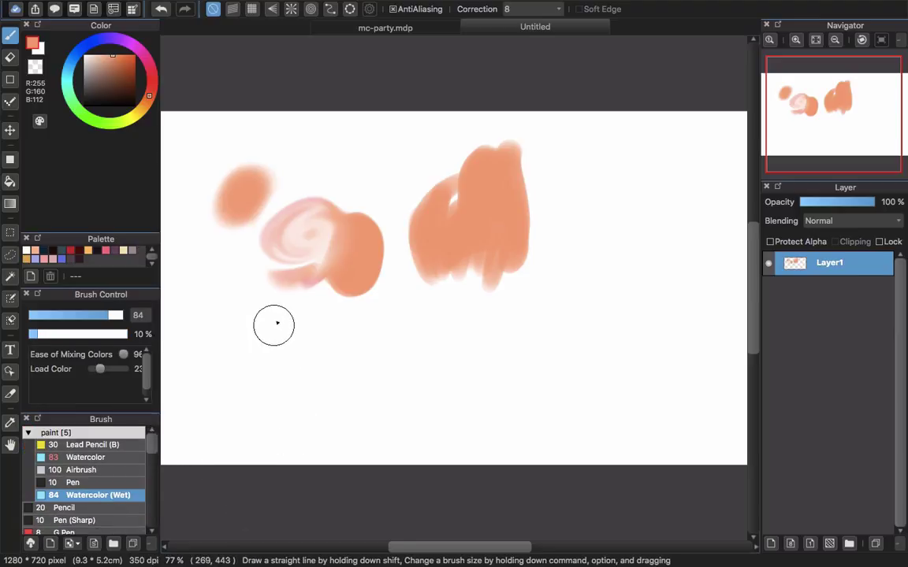
mouse_move(343, 254)
mouse_down()
mouse_move(298, 280)
mouse_move(344, 249)
mouse_move(301, 297)
mouse_move(318, 273)
mouse_move(335, 307)
mouse_up()
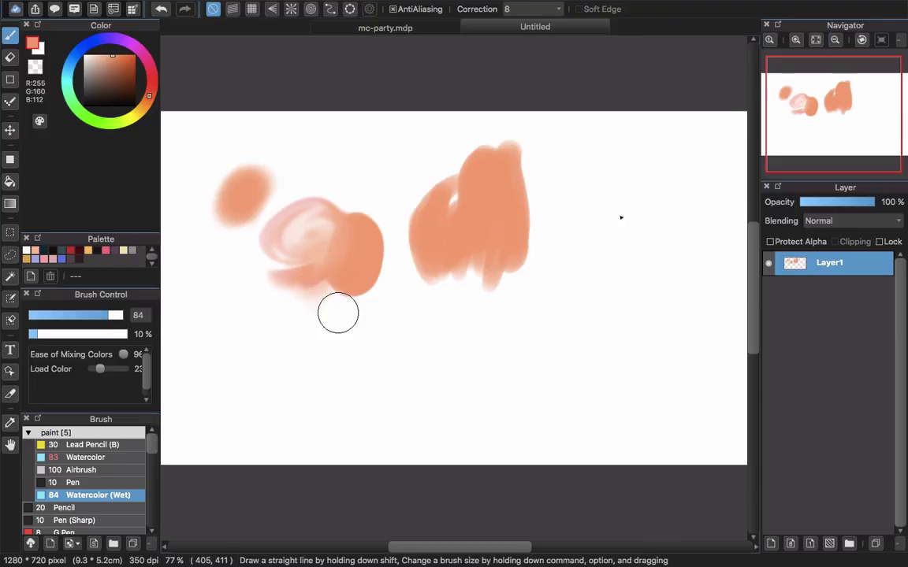
key(Delete)
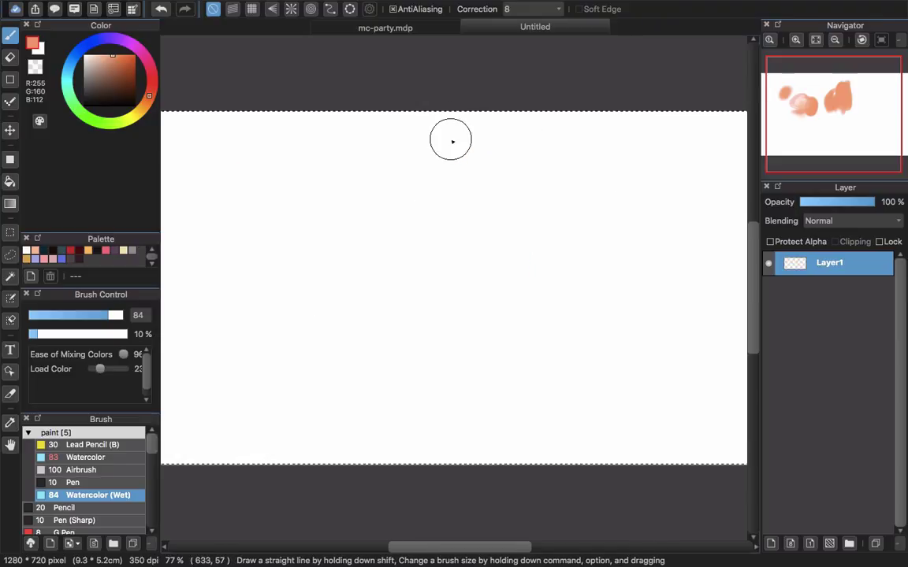
Step: In mc-party.mdp, hide the clipped skin shading layers Layer11 and Layer10, and select the skin base Layer7
click(404, 28)
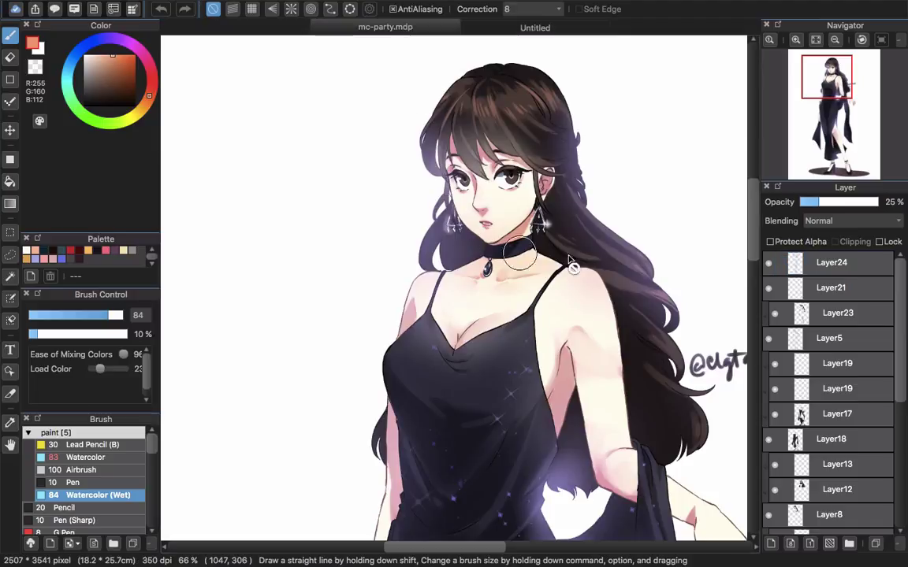
scroll(560, 252, right, 2)
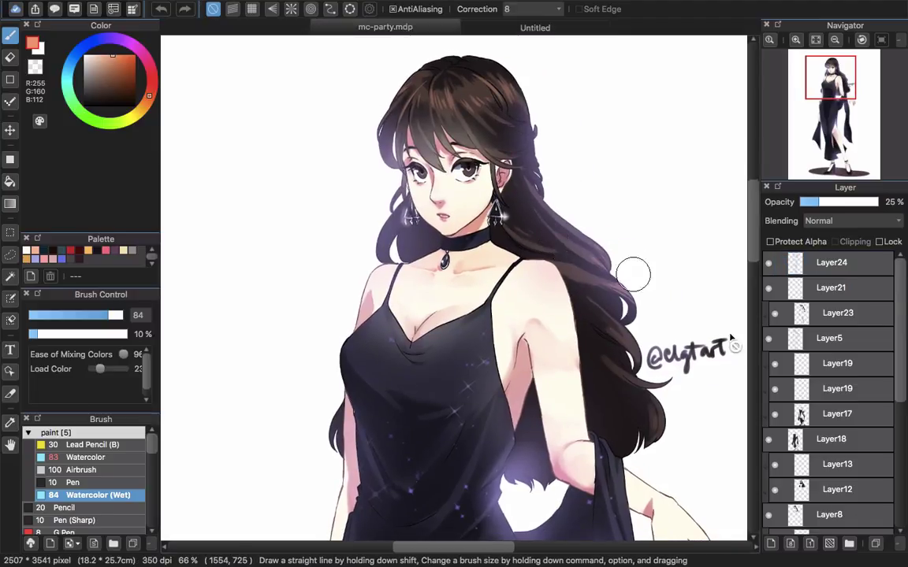
scroll(882, 387, down, 10)
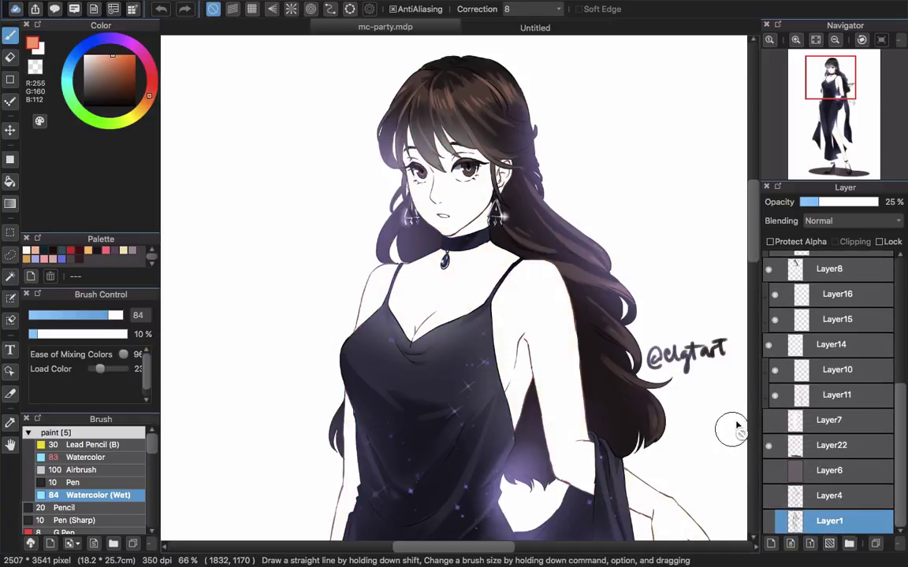
click(774, 395)
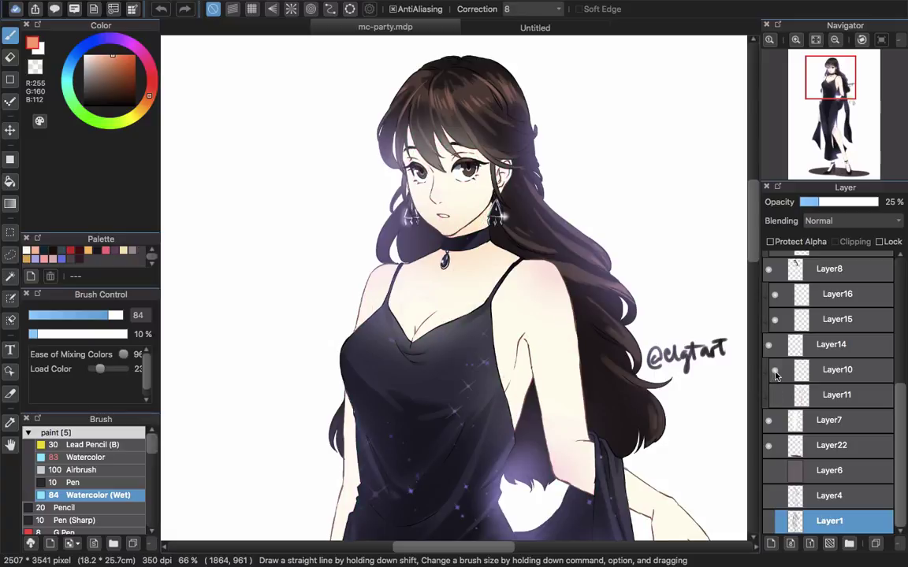
click(774, 370)
click(831, 426)
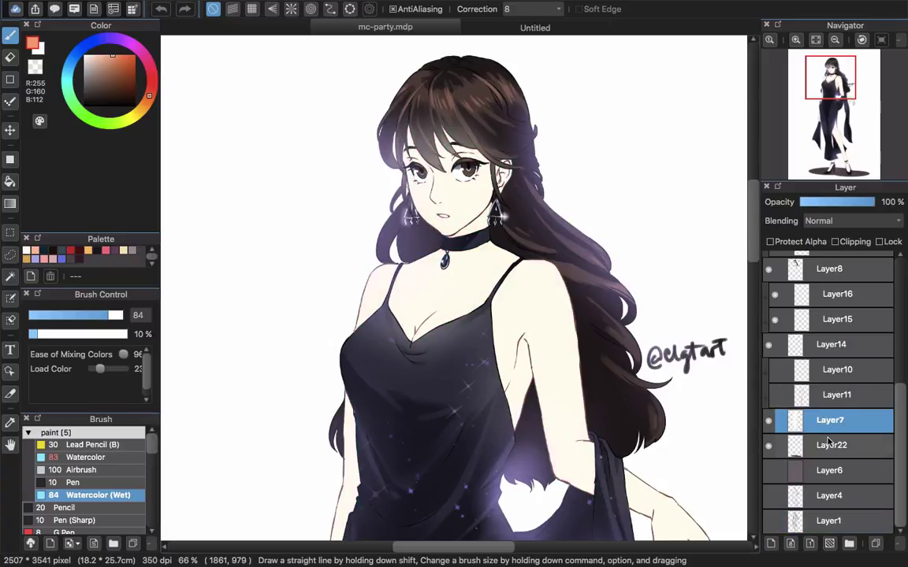
Step: Add a new clipping layer directly above the skin base Layer7
scroll(461, 225, up, 3)
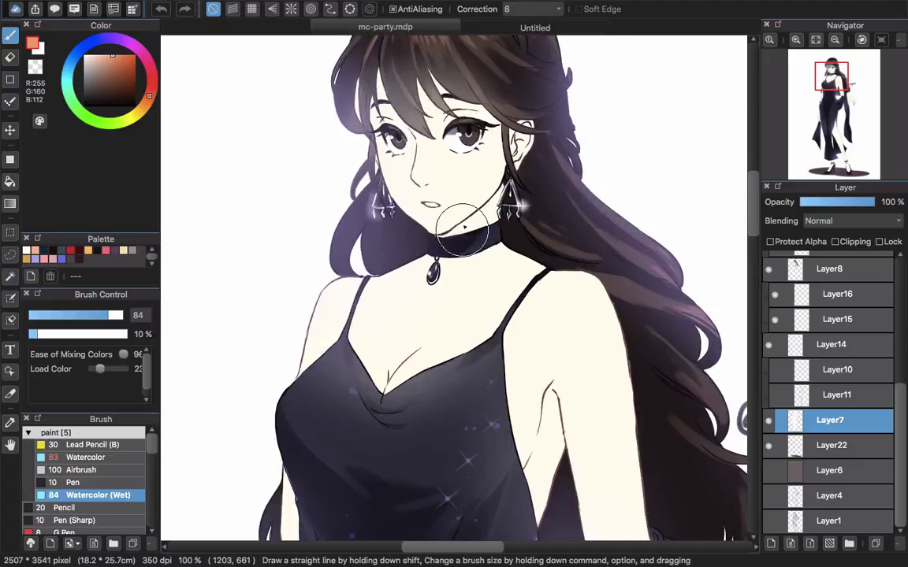
scroll(434, 172, up, 5)
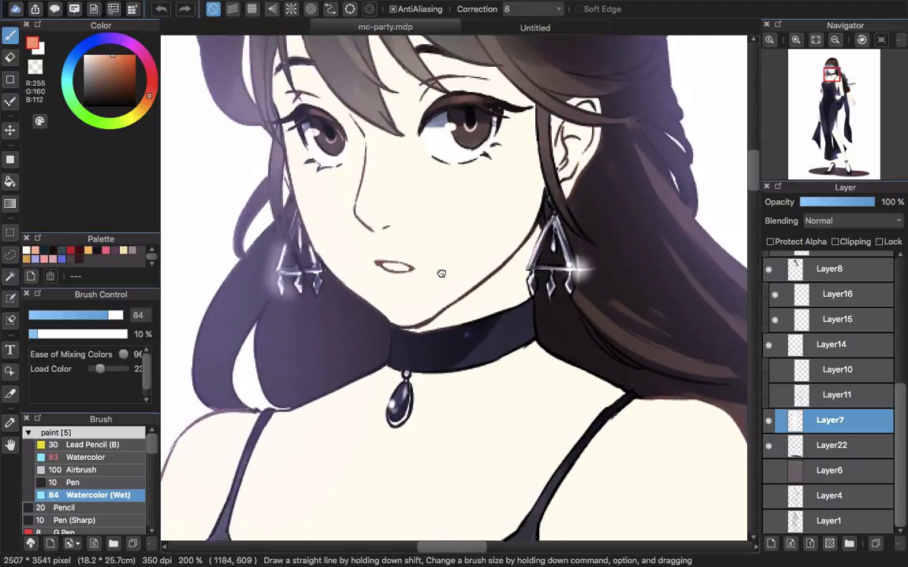
click(770, 544)
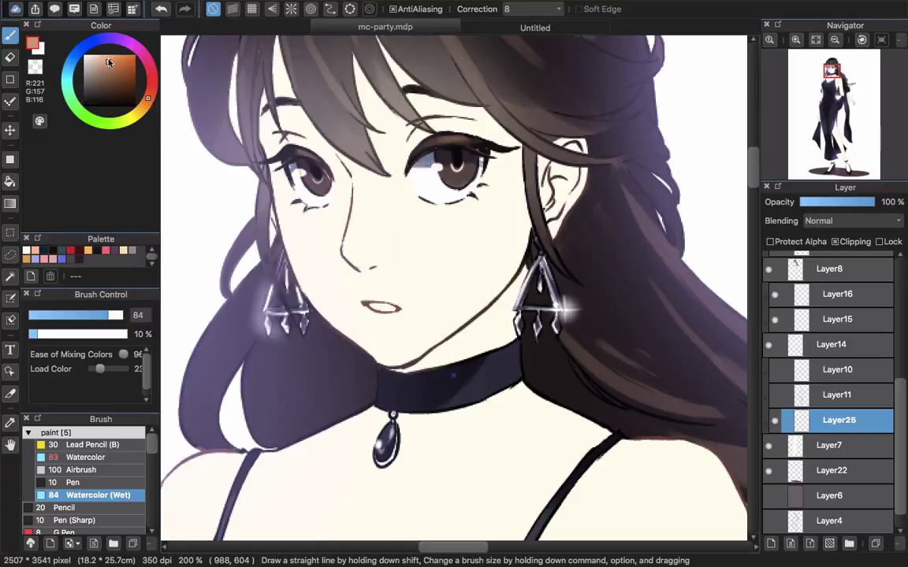
Step: Paint a light orange shadow (RGB 255, 192, 147) along the jaw and neck with the Watercolor brush at size 45
click(108, 462)
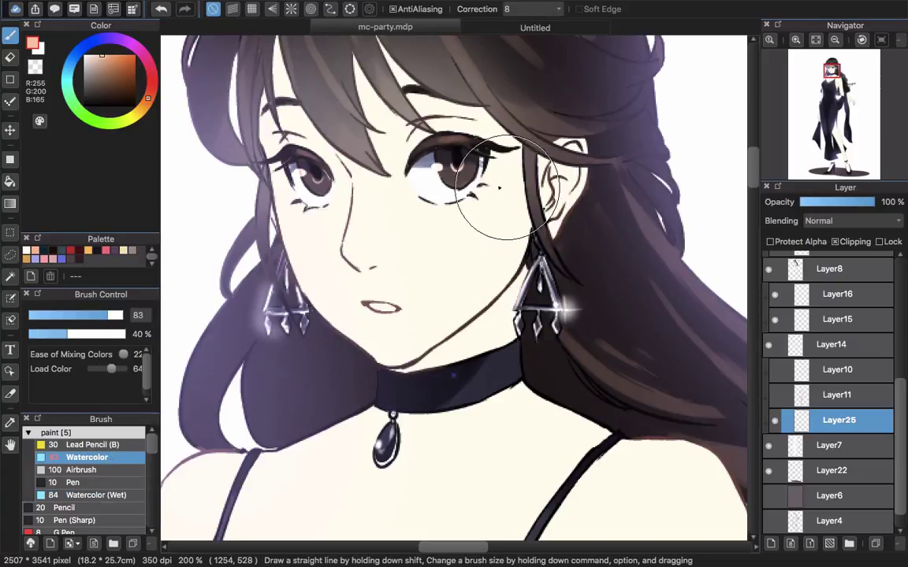
alt+click(539, 290)
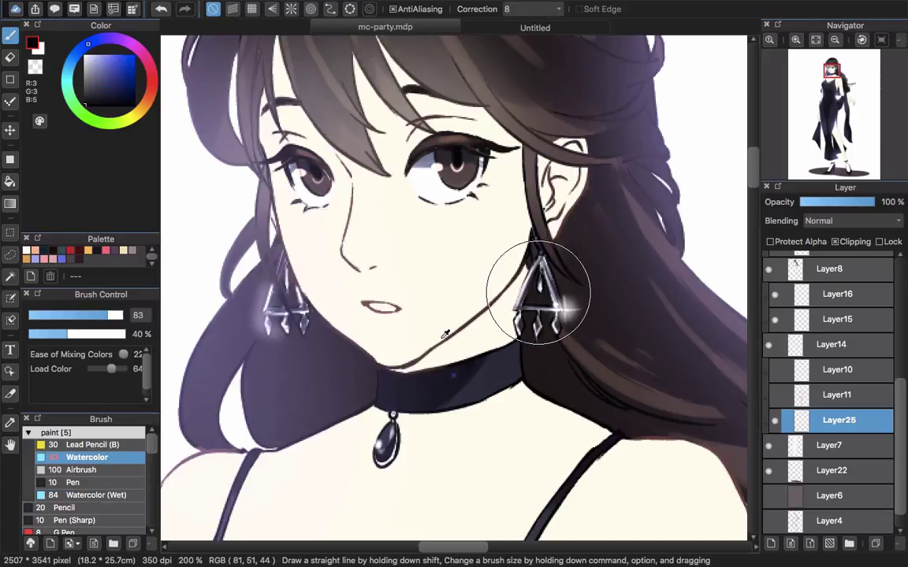
key(bracketleft)
key(bracketleft)
key(bracketleft)
key(bracketleft)
key(bracketleft)
key(bracketleft)
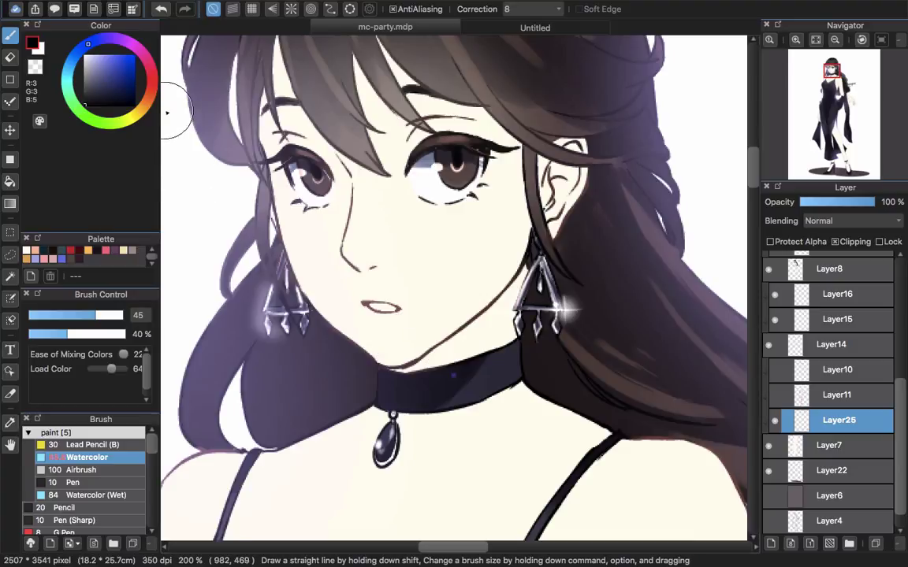
drag(143, 110, 148, 99)
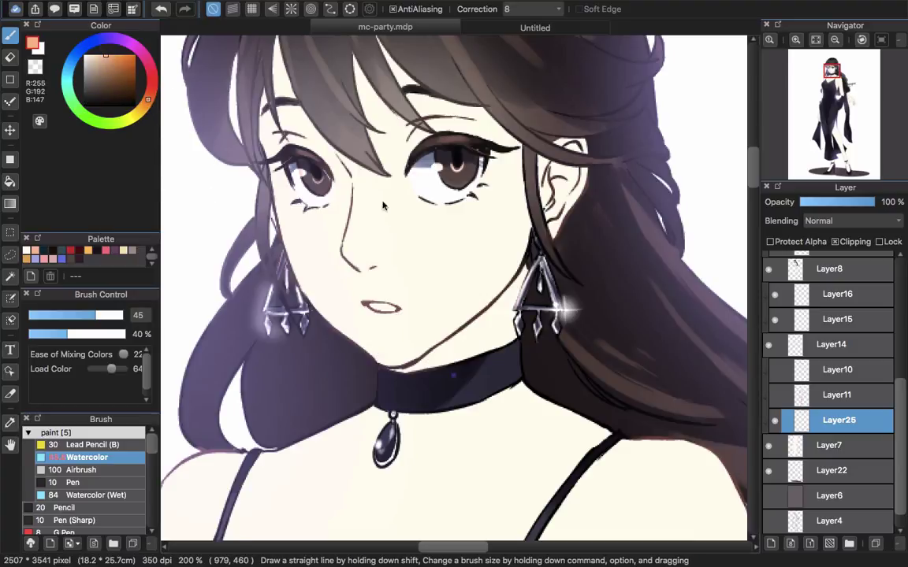
mouse_move(418, 359)
mouse_down()
mouse_move(475, 332)
mouse_move(410, 370)
mouse_move(486, 323)
mouse_move(506, 300)
mouse_move(407, 370)
mouse_move(491, 307)
mouse_move(470, 347)
mouse_up()
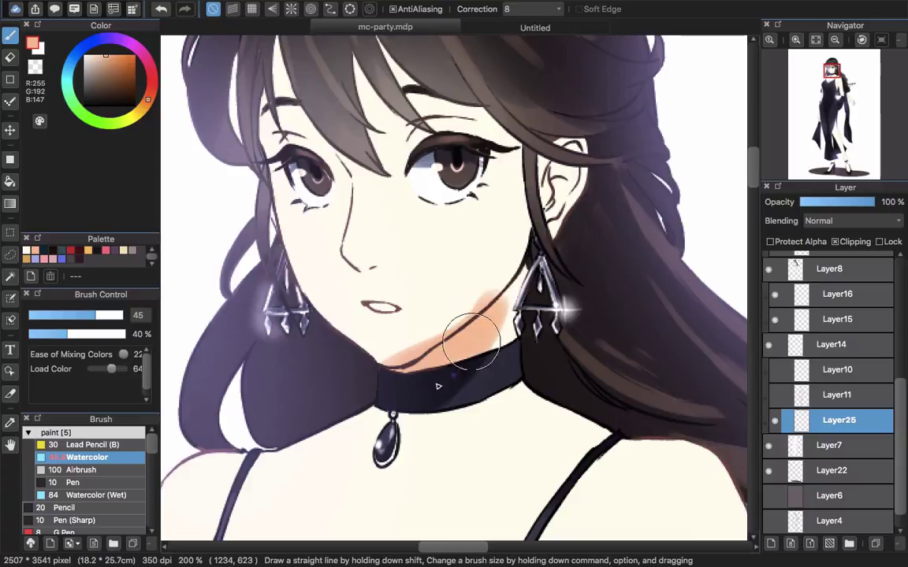
Step: Extend the jaw and neck shadow on the new clipping layer, and layer a redder orange (RGB 255, 153, 119) over it
click(776, 422)
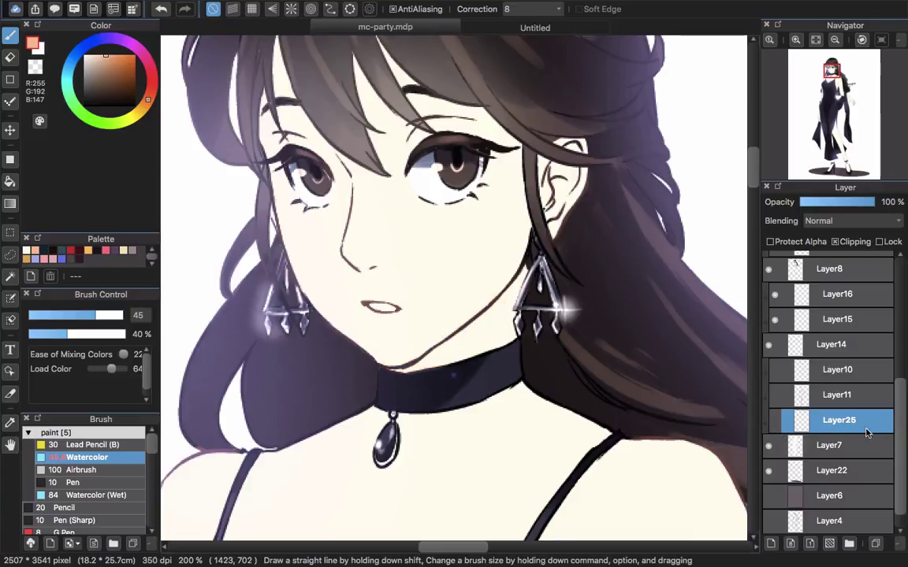
click(775, 422)
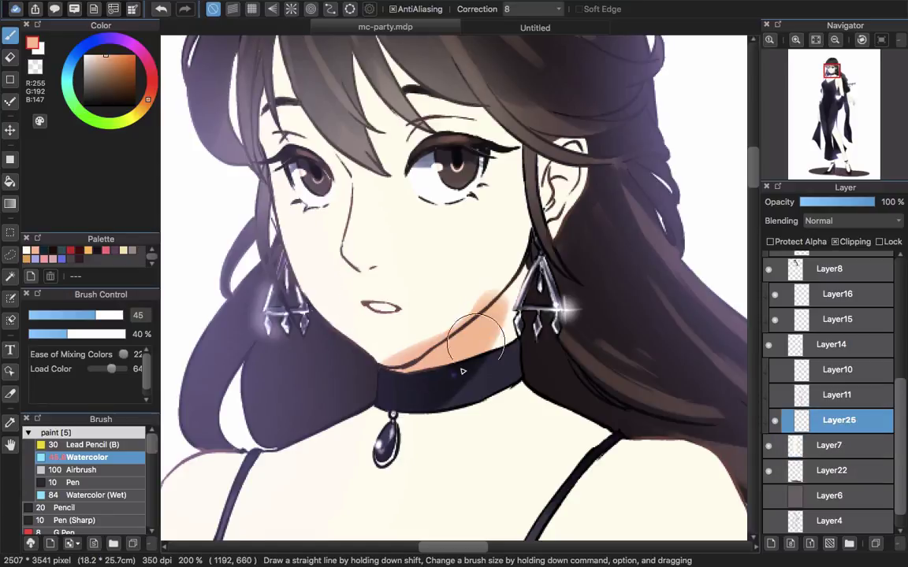
mouse_move(462, 371)
mouse_down()
mouse_move(504, 298)
mouse_move(475, 333)
mouse_up()
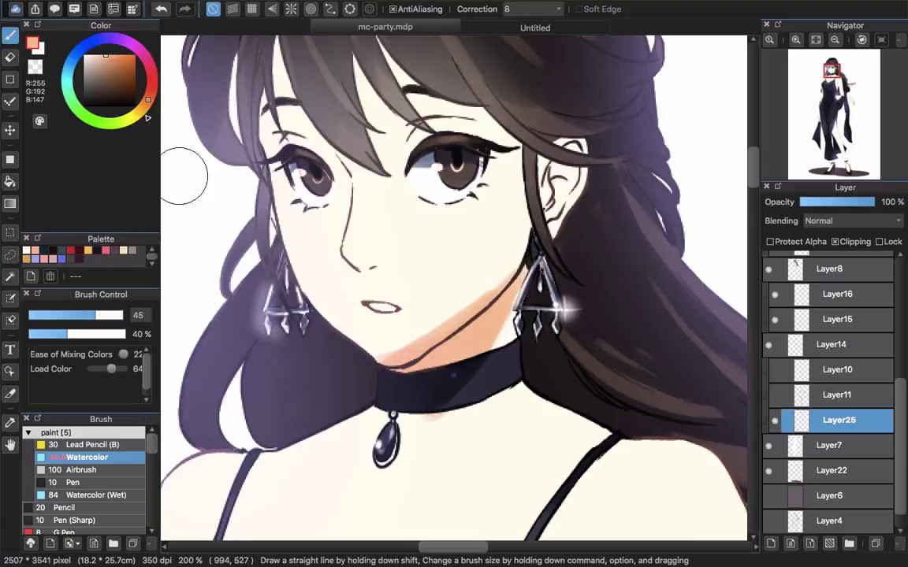
click(150, 96)
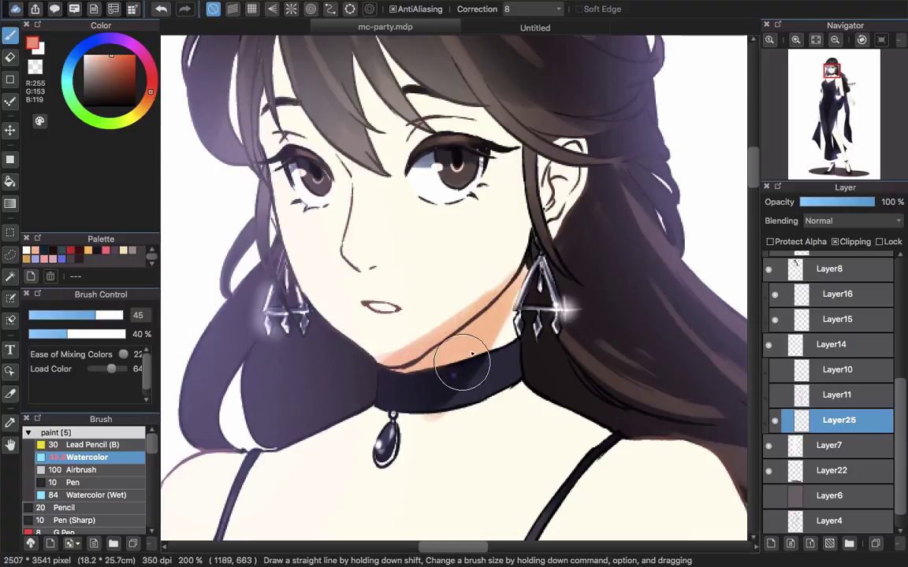
mouse_move(464, 365)
mouse_down()
mouse_move(485, 325)
mouse_move(399, 383)
mouse_move(496, 303)
mouse_move(453, 349)
mouse_up()
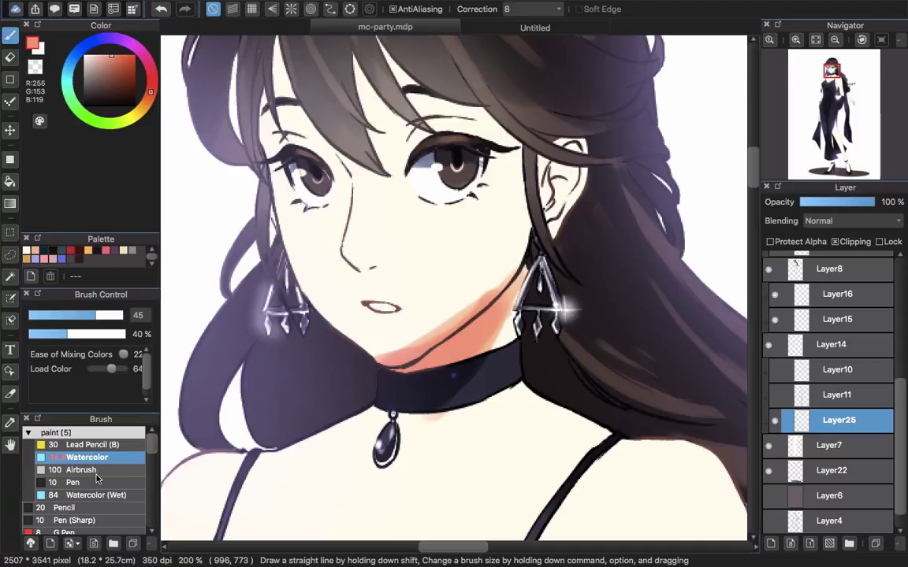
Step: Blend the jaw shadow up into the cheek and chin with Watercolor (Wet) at size 48, using the sampled skin colour
click(96, 495)
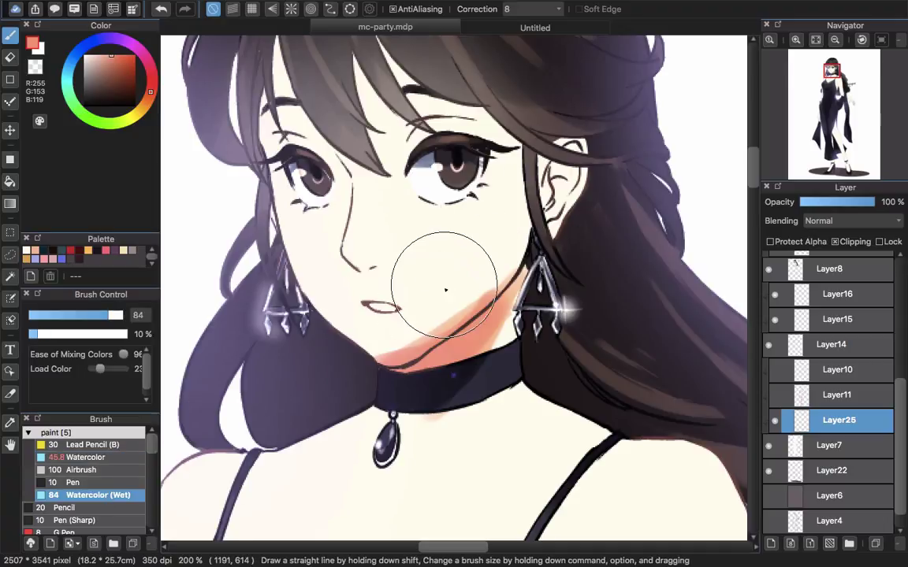
alt+click(446, 262)
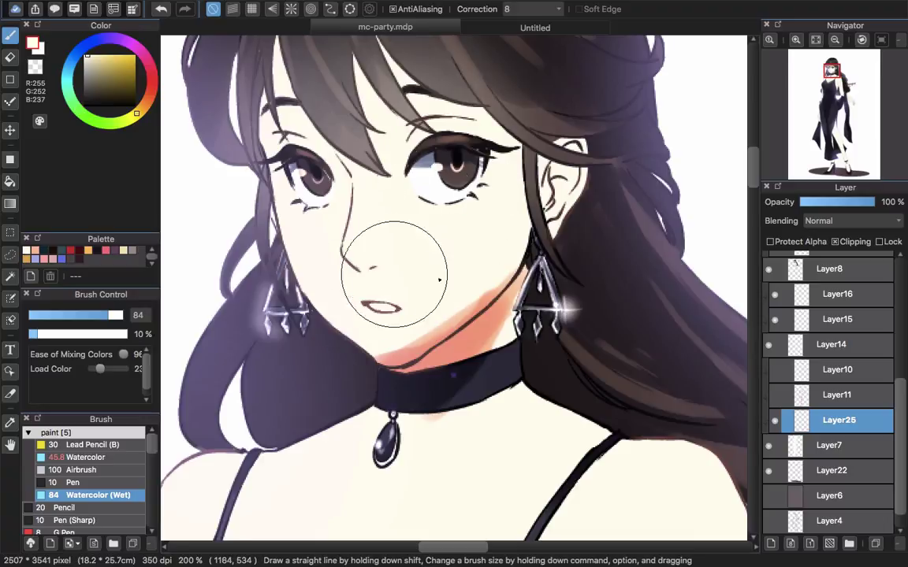
alt+super+drag(462, 269, 400, 314)
mouse_move(505, 260)
mouse_down()
mouse_move(450, 309)
mouse_move(412, 339)
mouse_up()
mouse_move(498, 264)
mouse_down()
mouse_move(405, 349)
mouse_move(441, 332)
mouse_move(492, 260)
mouse_move(480, 281)
mouse_up()
mouse_move(412, 346)
mouse_down()
mouse_move(506, 259)
mouse_move(405, 351)
mouse_move(496, 266)
mouse_move(388, 344)
mouse_move(462, 289)
mouse_up()
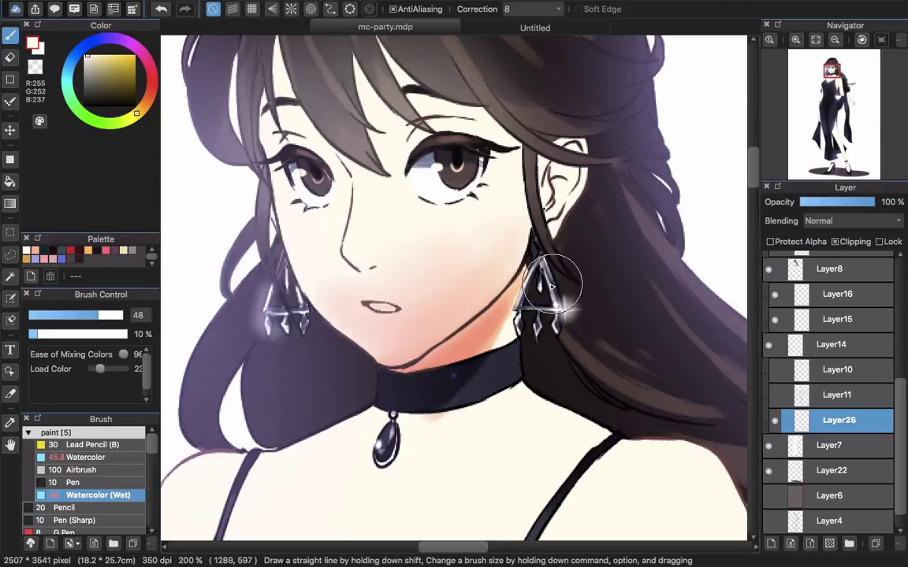
Step: Paint pink shading (RGB 255, 162, 237) under the nose with Watercolor at size 17, and add a salmon accent at the nostril
scroll(542, 300, down, 2)
scroll(542, 299, down, 2)
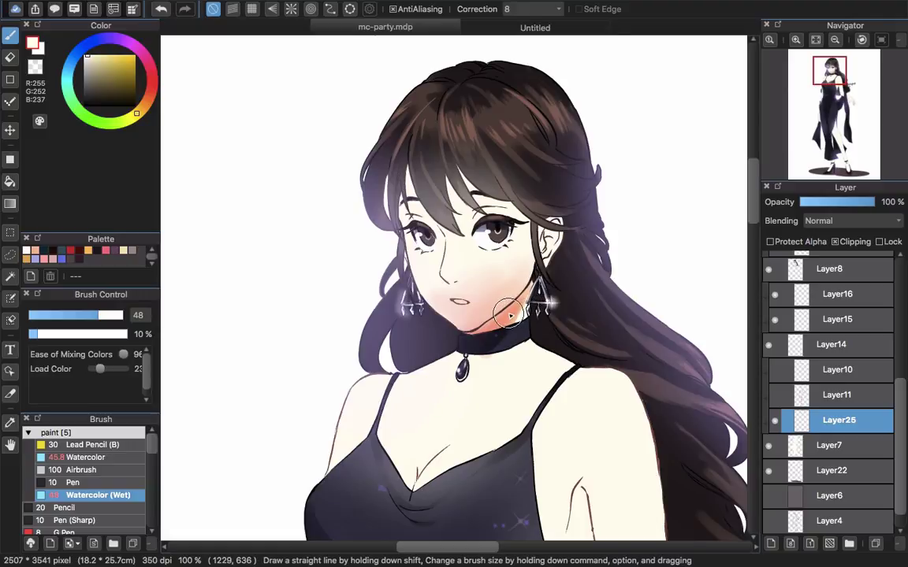
scroll(511, 315, up, 2)
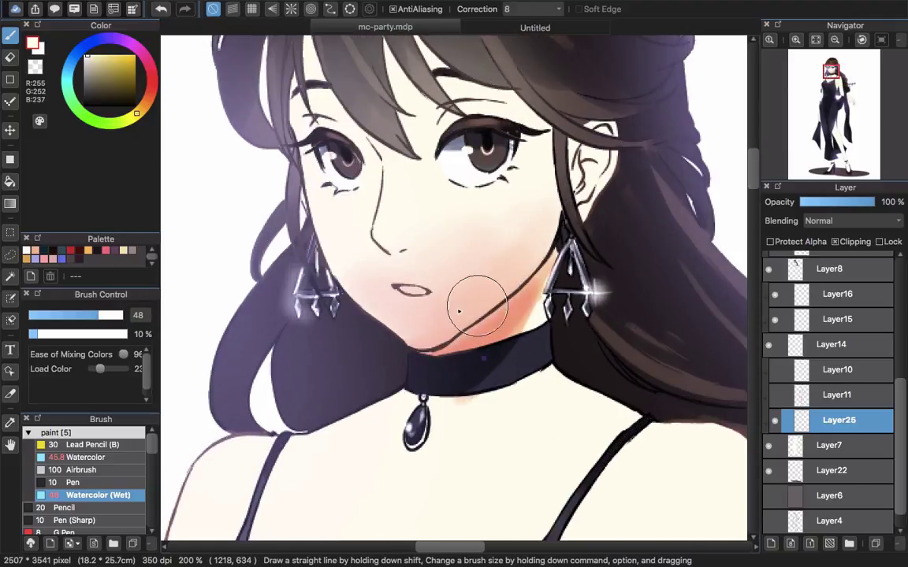
click(140, 52)
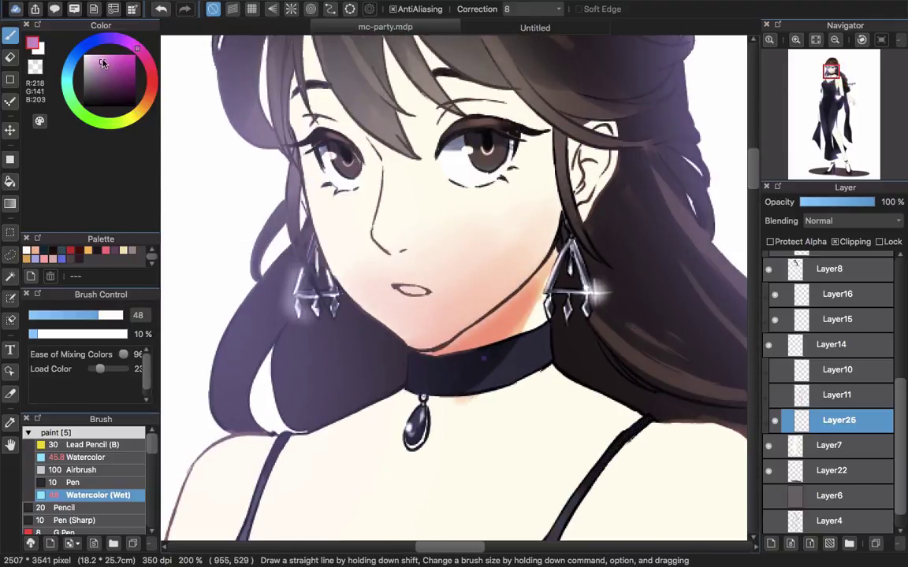
drag(103, 63, 103, 56)
click(85, 457)
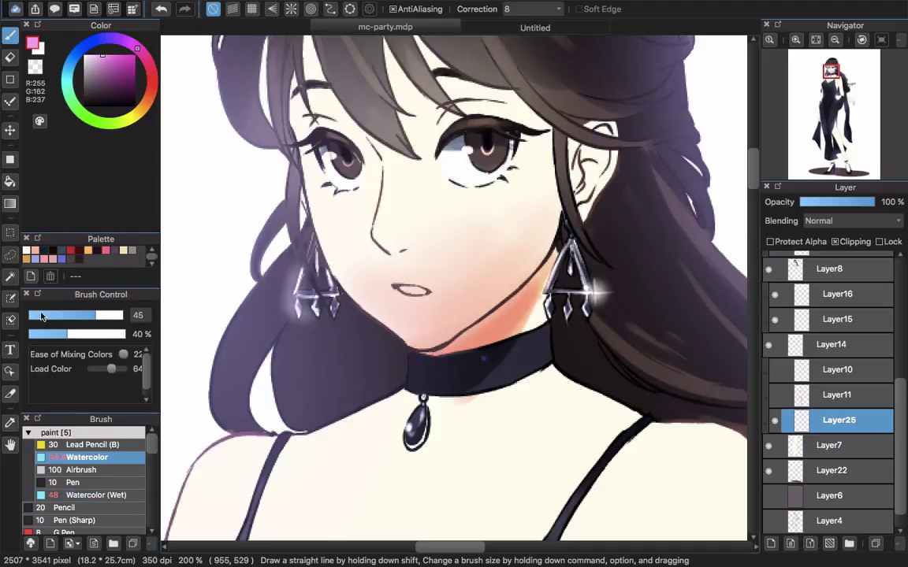
drag(401, 251, 345, 235)
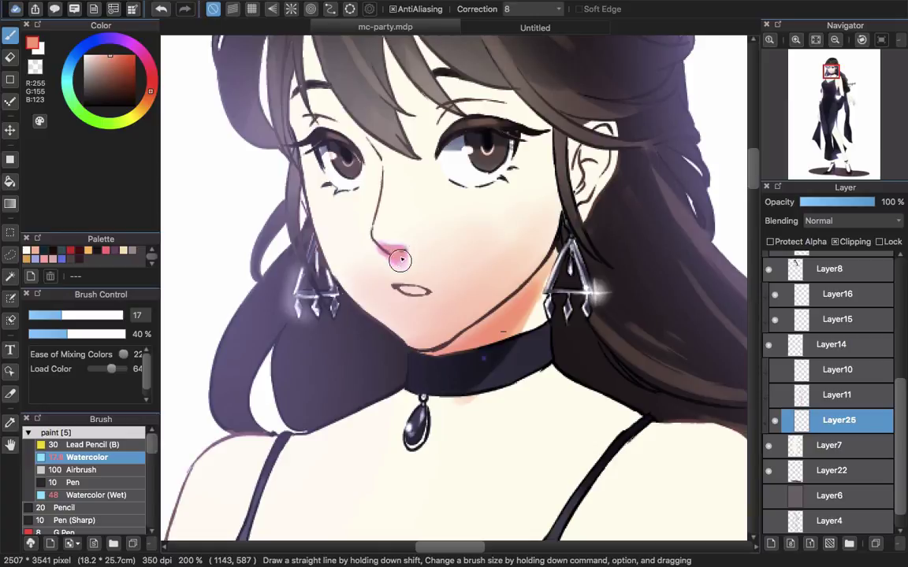
right_click(400, 256)
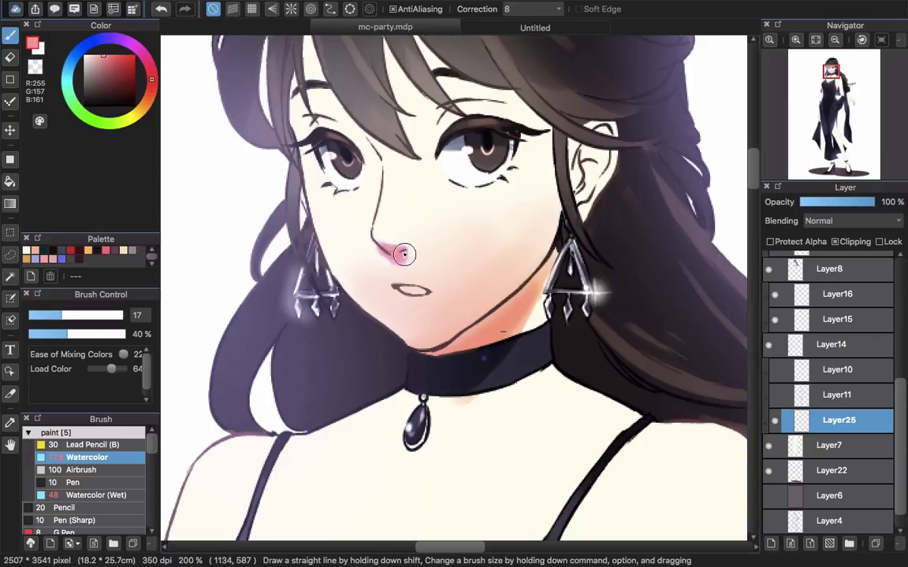
Step: Soften the pink nose shading into the surrounding skin with Watercolor (Wet) at size 24, using the pale skin colour
click(94, 495)
mouse_move(426, 222)
mouse_down()
mouse_move(432, 251)
mouse_move(427, 246)
mouse_up()
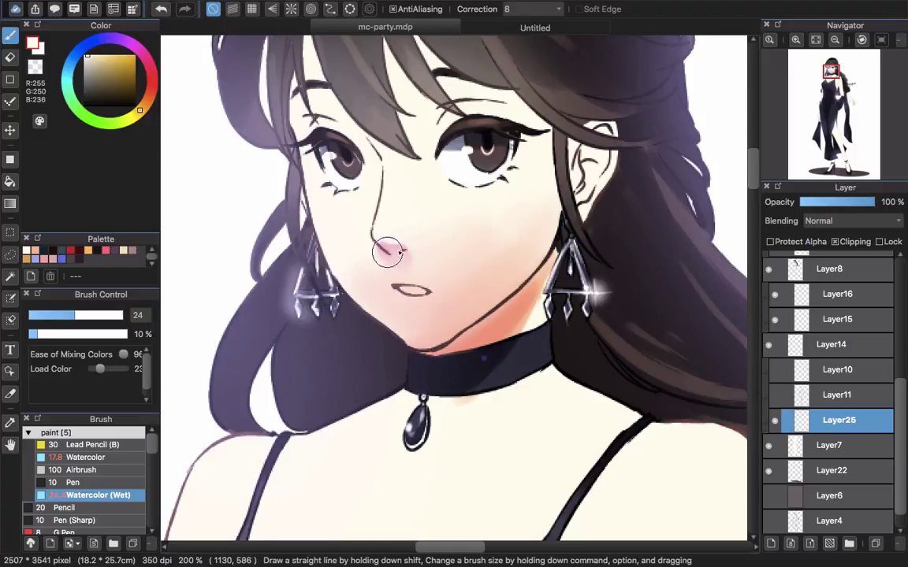
scroll(407, 256, up, 4)
drag(440, 247, 416, 249)
scroll(420, 246, down, 2)
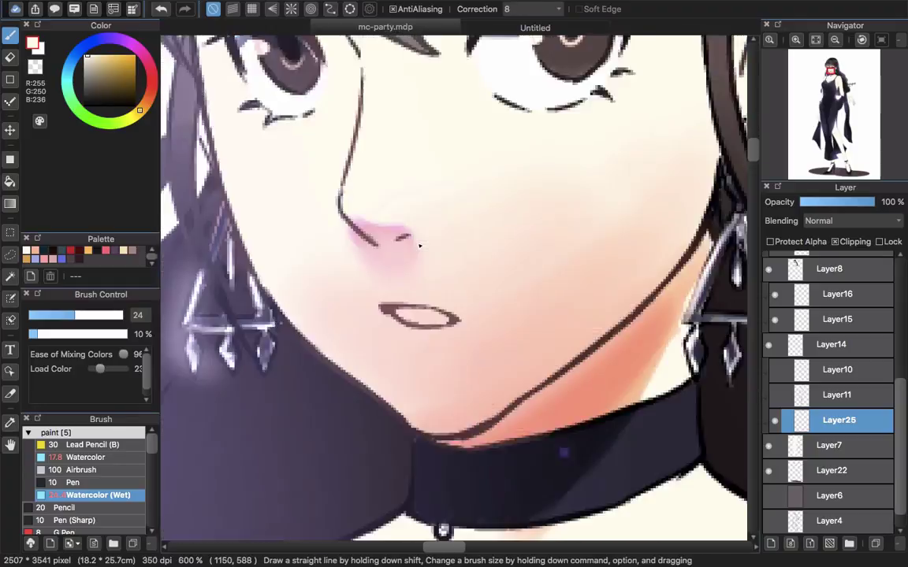
scroll(420, 246, down, 2)
drag(492, 200, 414, 238)
Step: Try a soft orange blush (RGB 255, 155, 122) on both cheeks with the Airbrush at size 100
click(118, 470)
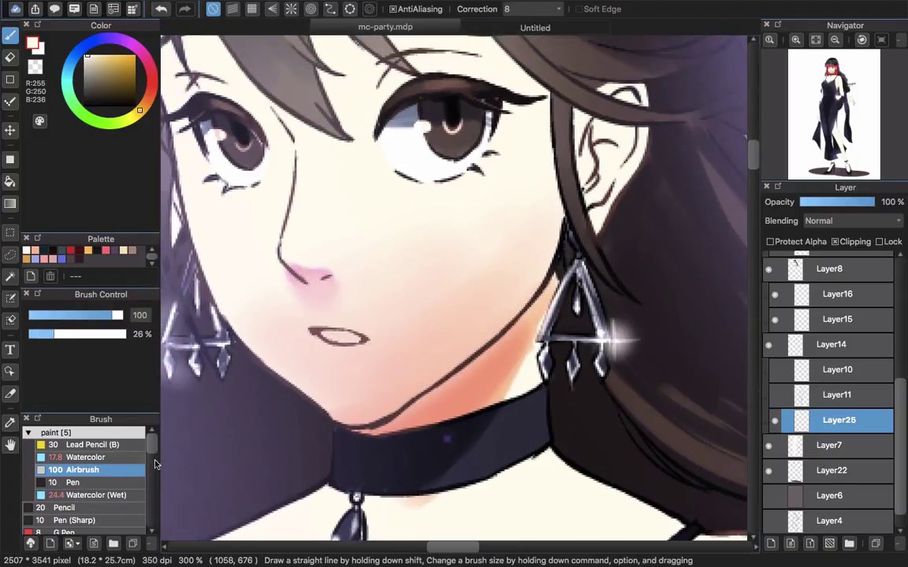
right_click(493, 386)
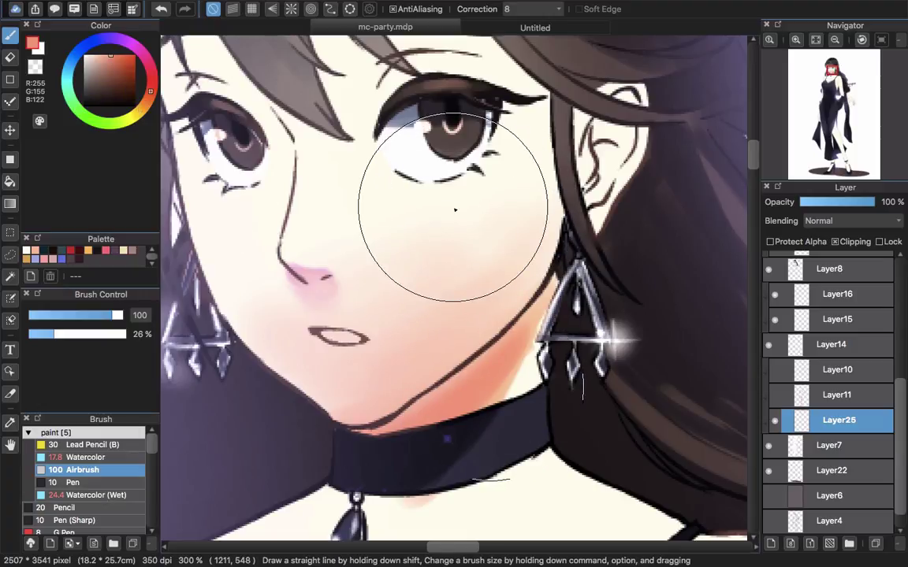
mouse_move(455, 210)
mouse_down()
mouse_move(438, 266)
mouse_move(454, 218)
mouse_move(478, 230)
mouse_move(395, 259)
mouse_move(452, 232)
mouse_move(435, 230)
mouse_move(451, 207)
mouse_move(480, 214)
mouse_move(527, 184)
mouse_move(461, 221)
mouse_move(527, 192)
mouse_move(454, 250)
mouse_move(483, 204)
mouse_move(350, 218)
mouse_move(237, 211)
mouse_move(241, 235)
mouse_move(203, 220)
mouse_move(271, 210)
mouse_up()
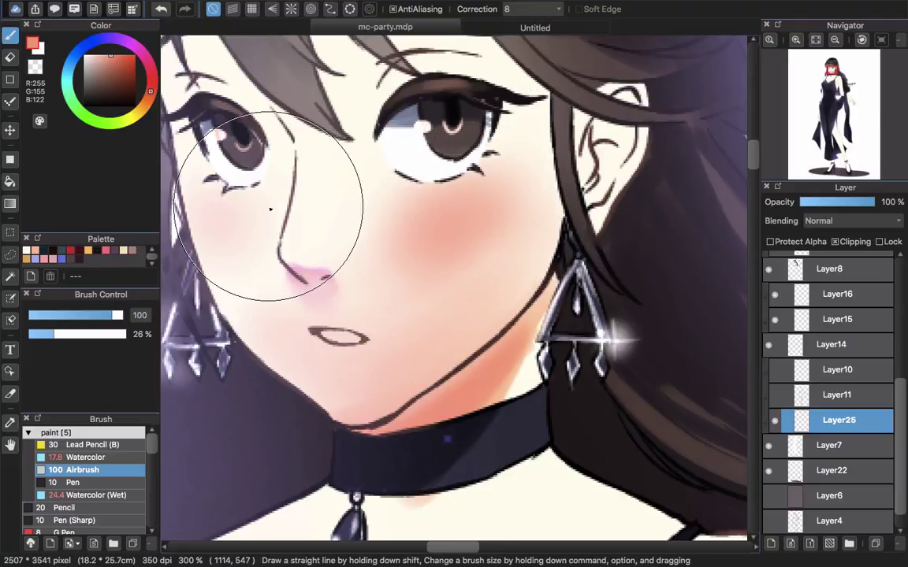
Step: Undo the airbrushed blush on the cheeks
scroll(473, 201, down, 2)
scroll(446, 258, down, 2)
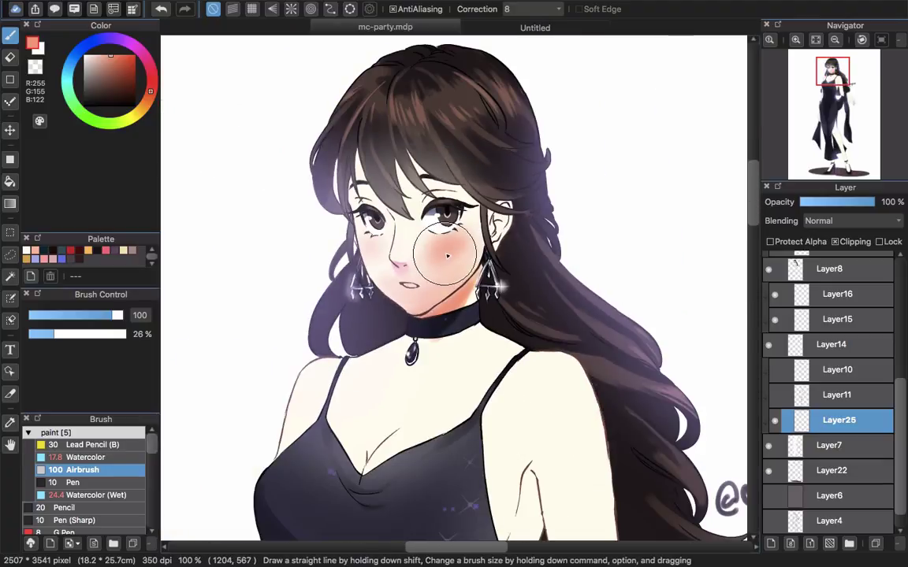
scroll(441, 252, up, 1)
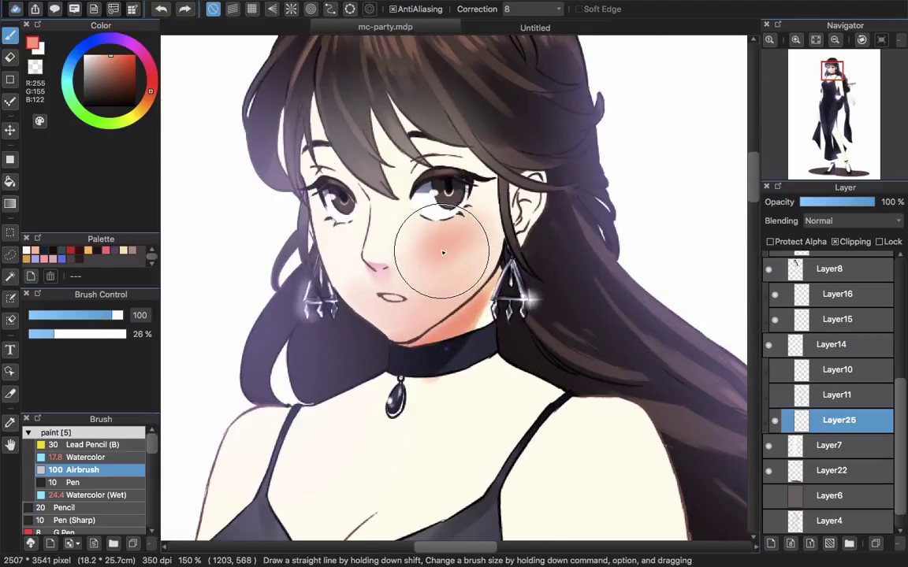
key(super+z)
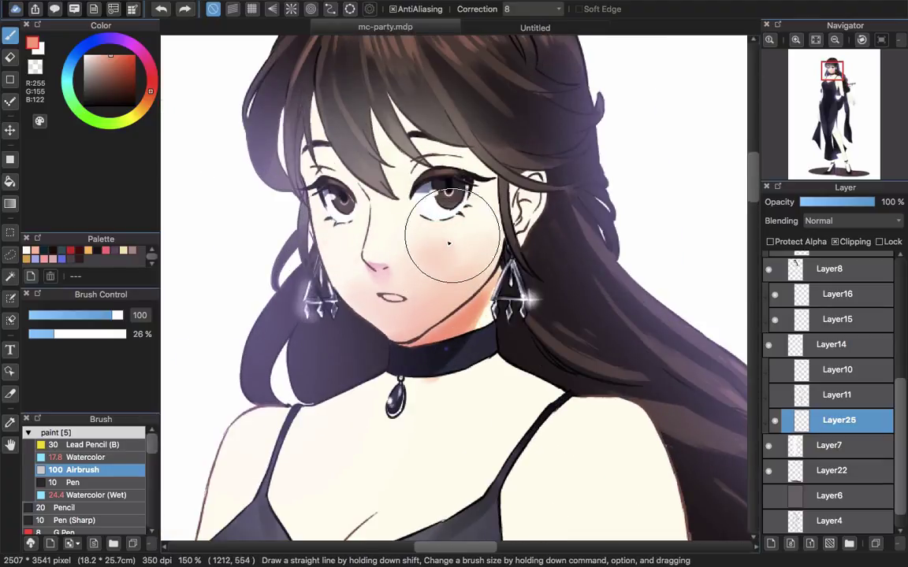
Step: Airbrush a soft orange blush (RGB 255, 155, 122) on both cheeks with the brush size raised to 159
drag(450, 244, 431, 261)
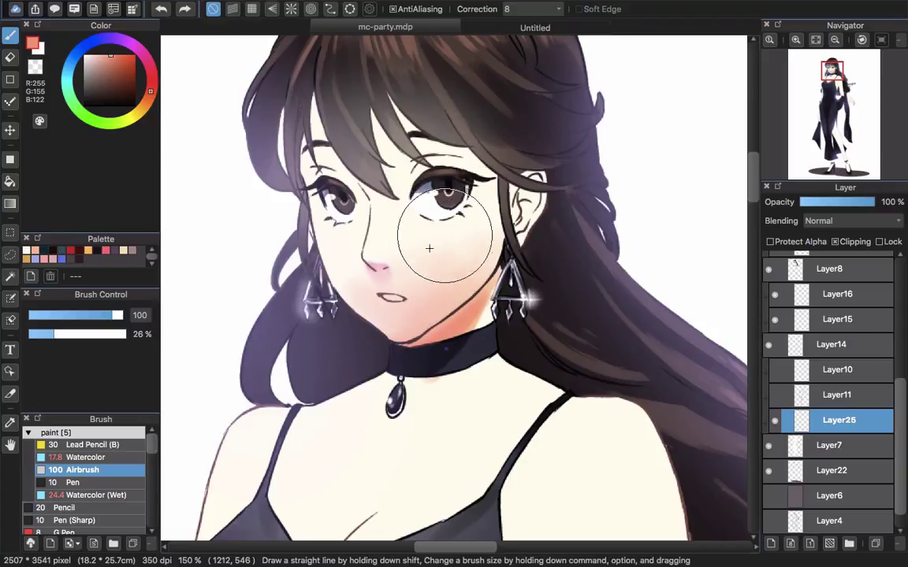
key(bracketright)
key(bracketright)
mouse_move(465, 229)
mouse_down()
mouse_move(534, 225)
mouse_move(438, 247)
mouse_move(570, 206)
mouse_move(455, 234)
mouse_move(512, 234)
mouse_move(442, 247)
mouse_move(570, 207)
mouse_up()
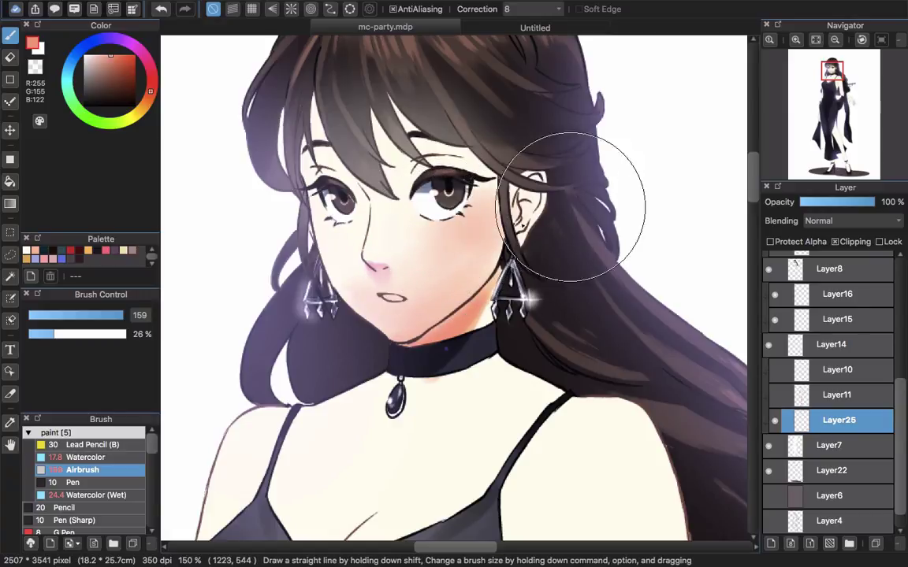
mouse_move(333, 232)
mouse_down()
mouse_move(289, 232)
mouse_move(322, 222)
mouse_move(264, 236)
mouse_up()
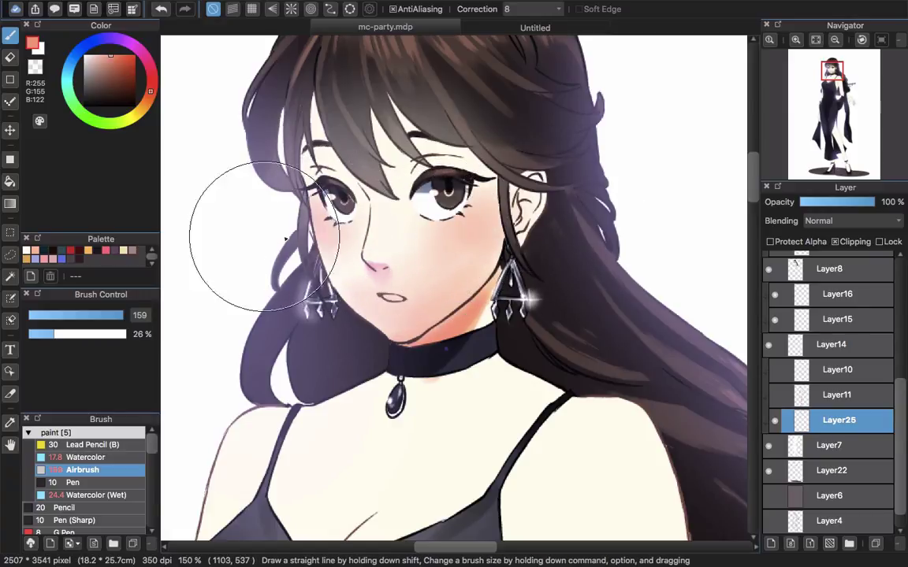
key(super+minus)
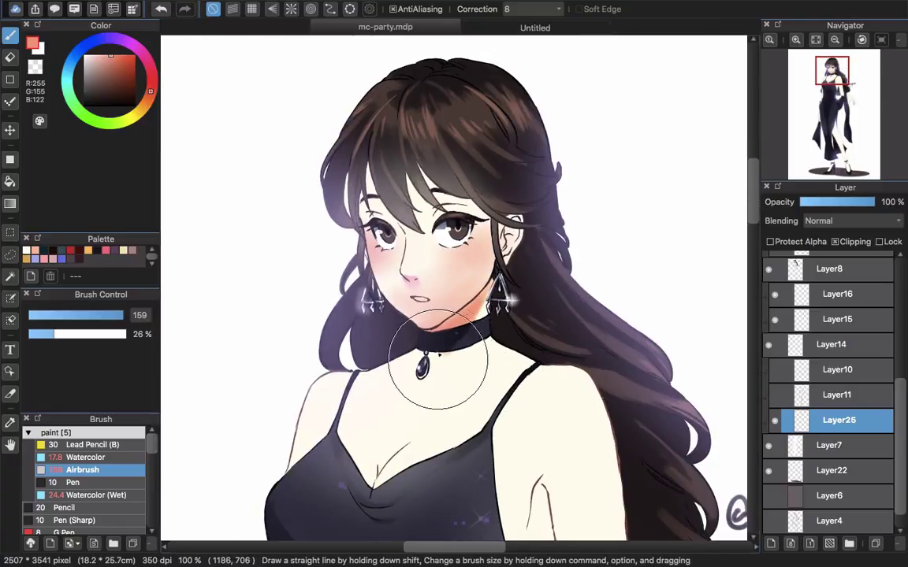
mouse_move(439, 359)
mouse_down()
mouse_move(445, 313)
mouse_move(467, 302)
mouse_move(446, 329)
mouse_up()
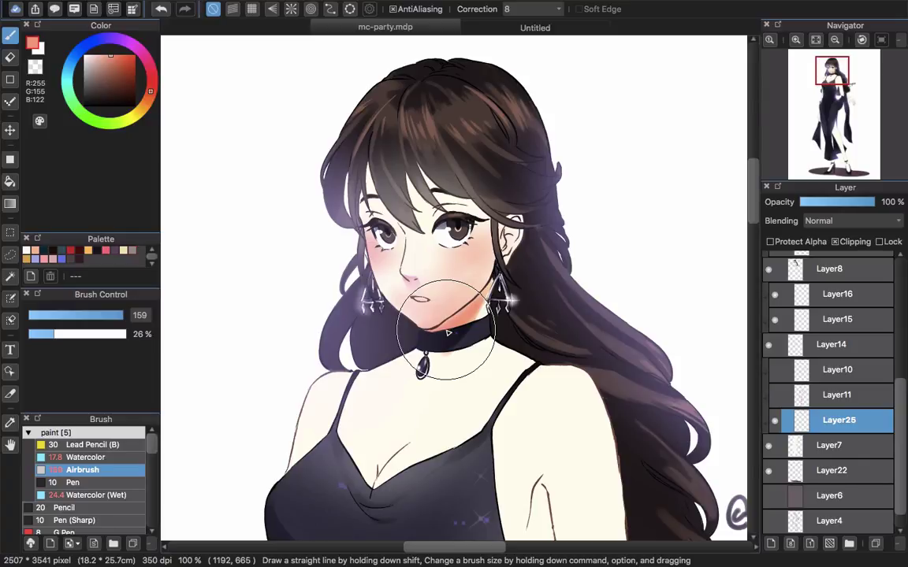
Step: Clear all the painted face shading from Layer25
scroll(447, 332, down, 3)
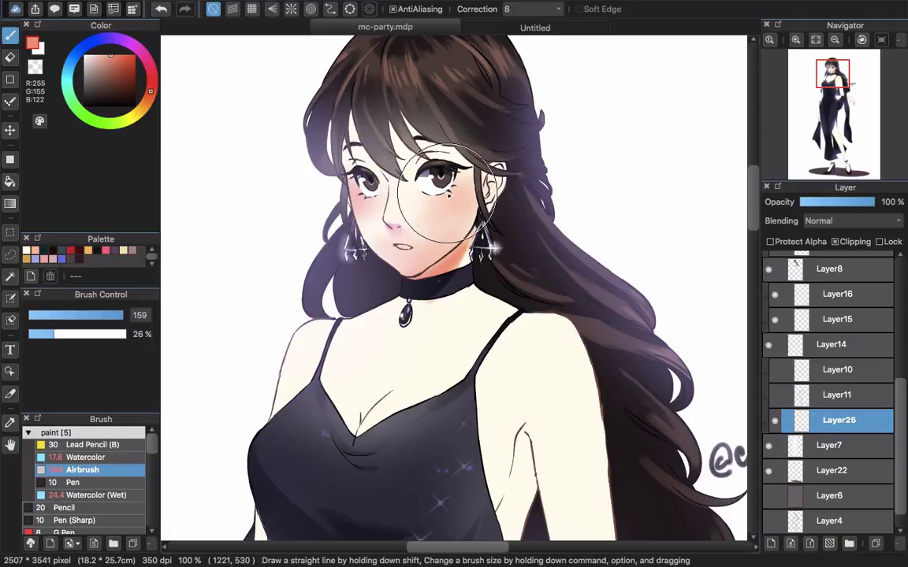
key(Delete)
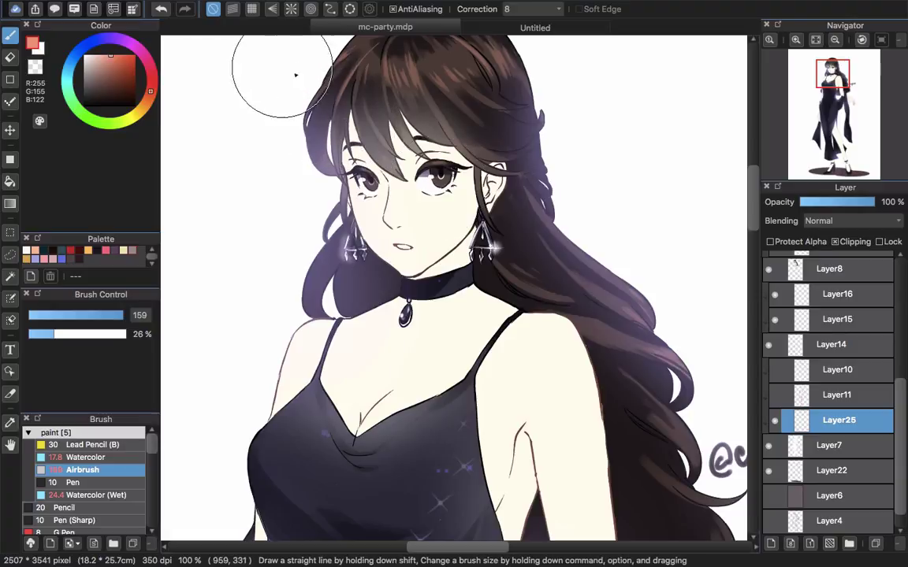
drag(313, 134, 321, 138)
Step: Paint skinshadow shading (RGB 255, 187, 154) around the brows, nose and hair edges on the forehead with Watercolor at size 17
scroll(363, 140, up, 2)
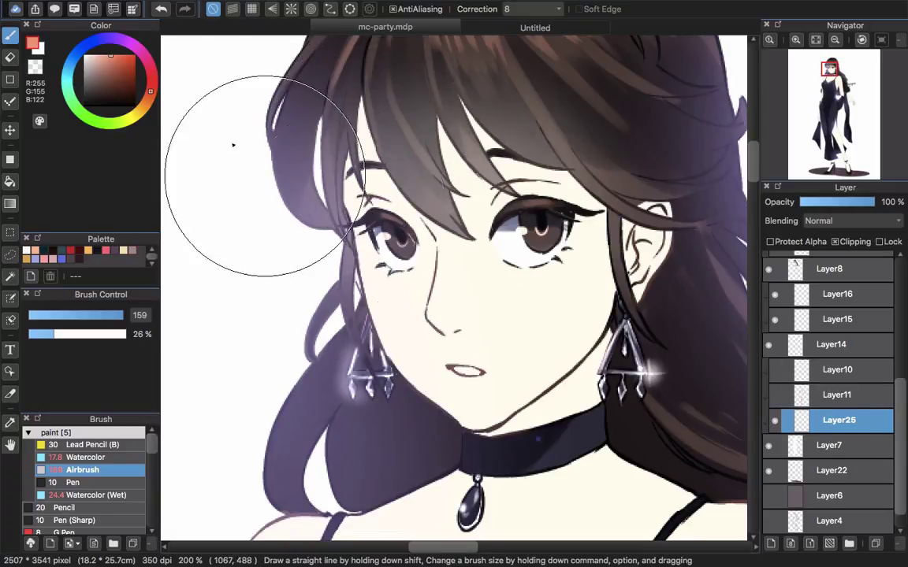
click(107, 457)
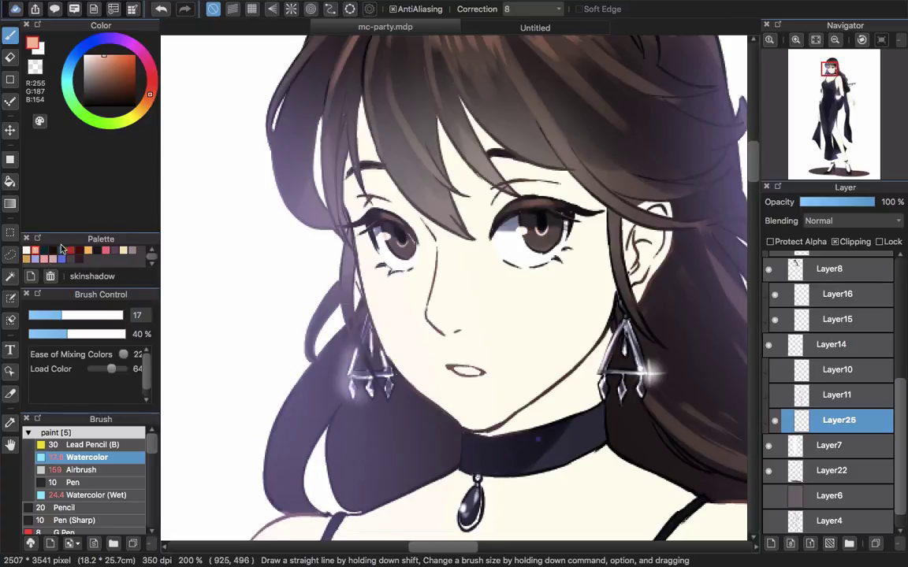
drag(365, 202, 359, 201)
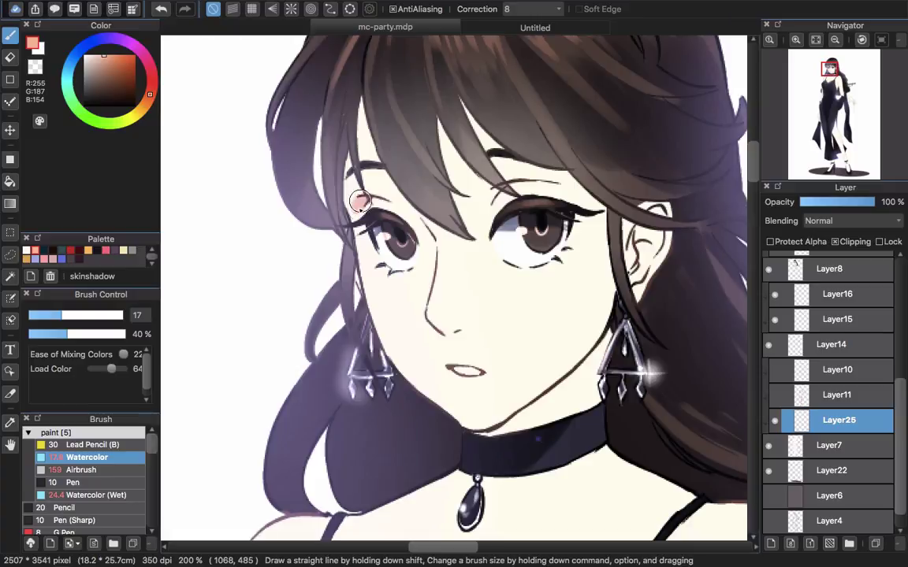
drag(498, 190, 493, 194)
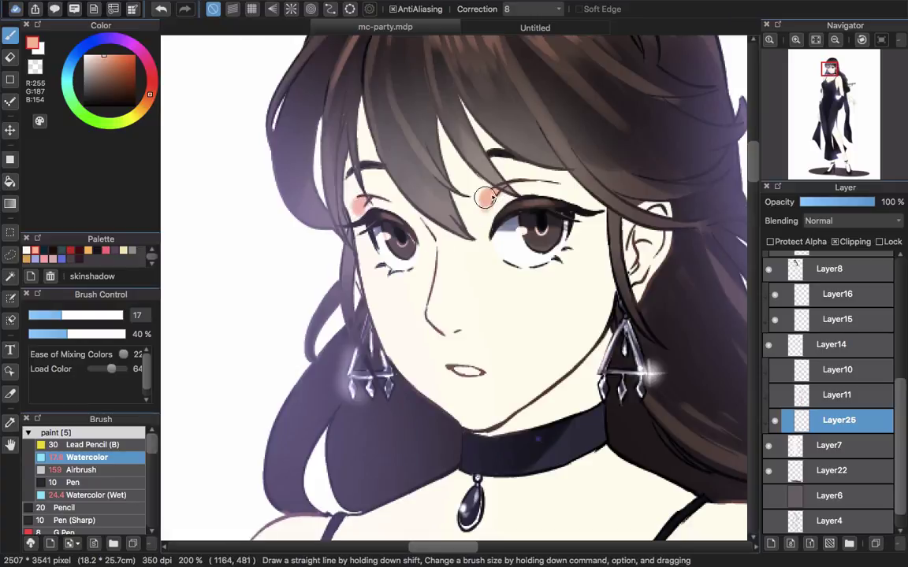
drag(429, 325, 461, 326)
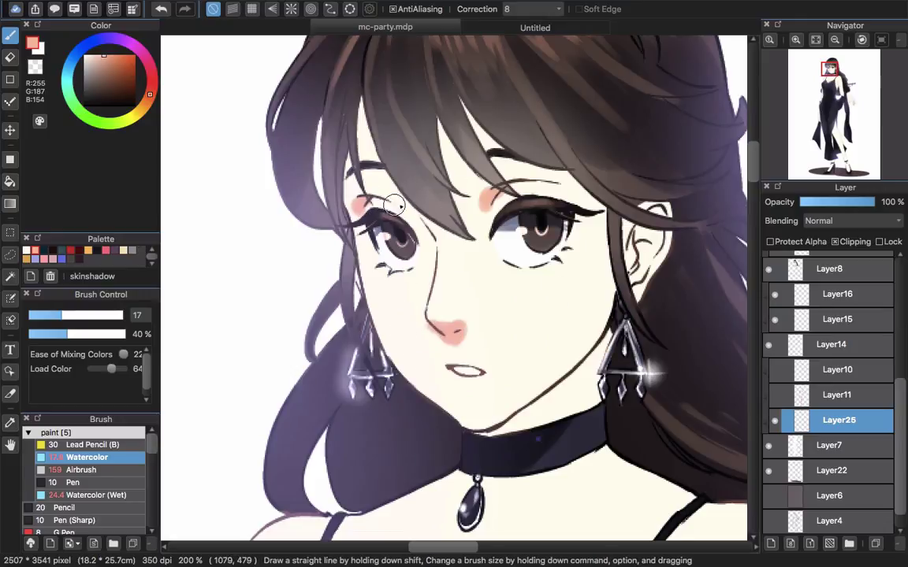
mouse_move(391, 199)
mouse_down()
mouse_move(425, 229)
mouse_move(434, 263)
mouse_move(463, 226)
mouse_up()
mouse_move(361, 111)
mouse_down()
mouse_move(357, 167)
mouse_move(360, 101)
mouse_move(372, 154)
mouse_move(356, 103)
mouse_move(396, 173)
mouse_move(361, 131)
mouse_move(406, 183)
mouse_up()
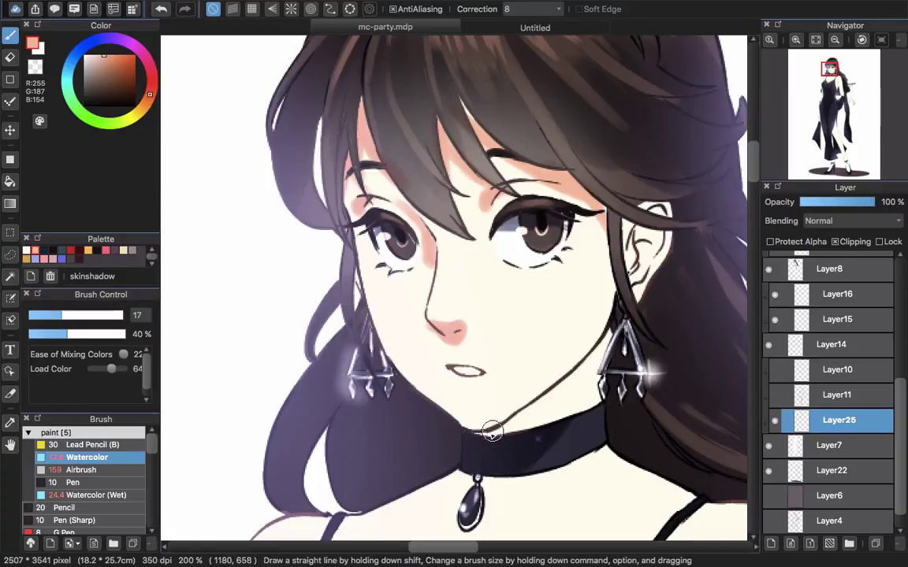
Step: Fill the neck area between the jawline and the choker with the skinshadow colour
drag(492, 432, 558, 395)
drag(519, 418, 595, 360)
mouse_move(547, 401)
mouse_down()
mouse_move(602, 349)
mouse_move(561, 411)
mouse_move(568, 397)
mouse_up()
drag(513, 430, 551, 400)
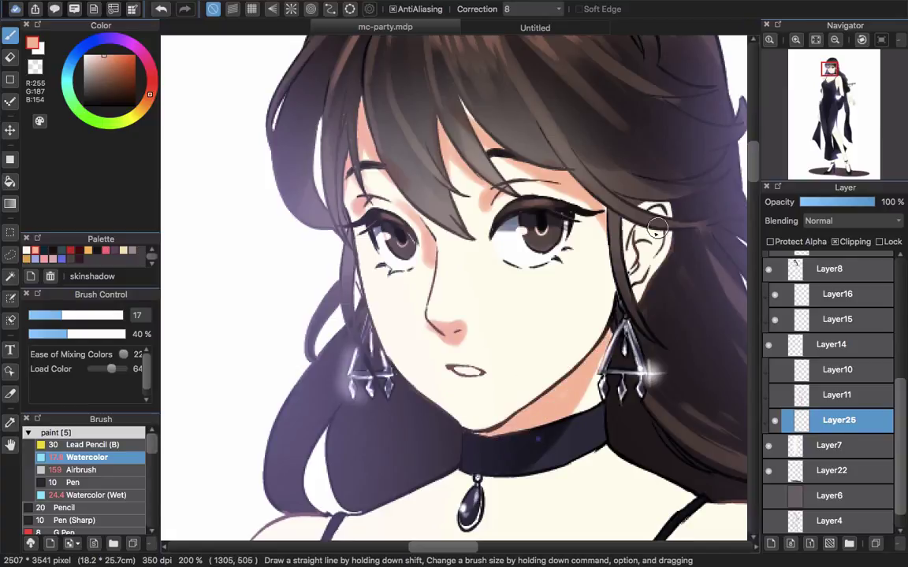
Step: Paint skinshadow shading inside the ear and beneath both eyes
mouse_move(653, 234)
mouse_down()
mouse_move(636, 279)
mouse_move(652, 229)
mouse_up()
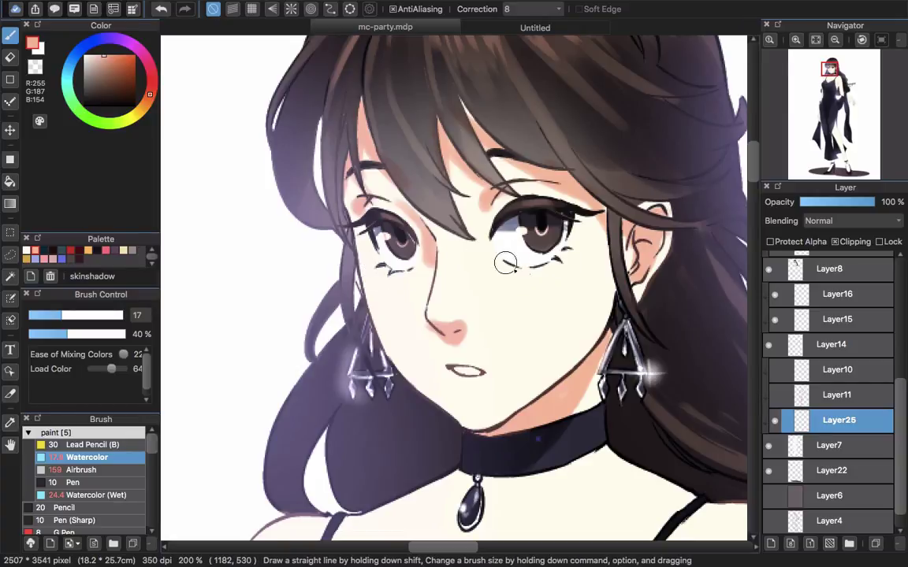
mouse_move(505, 260)
mouse_down()
mouse_move(535, 273)
mouse_move(516, 270)
mouse_move(547, 267)
mouse_move(574, 236)
mouse_move(548, 265)
mouse_move(561, 264)
mouse_move(543, 256)
mouse_move(545, 274)
mouse_move(523, 278)
mouse_move(540, 272)
mouse_move(515, 263)
mouse_up()
mouse_move(351, 249)
mouse_down()
mouse_move(376, 246)
mouse_move(397, 271)
mouse_move(373, 269)
mouse_up()
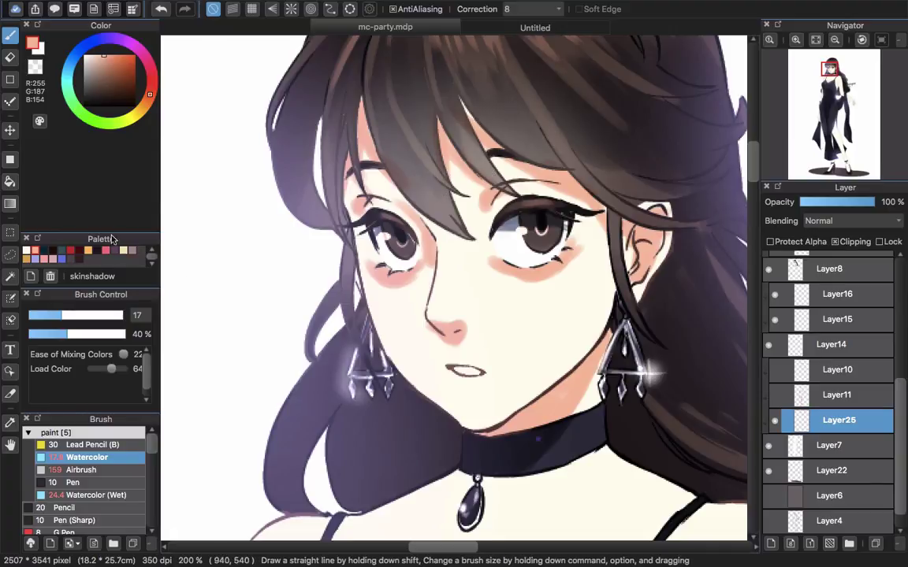
Step: Add magenta accents (RGB 233, 125, 205) to the forehead shadows along the bangs with Watercolor
mouse_move(138, 63)
mouse_down()
mouse_move(139, 50)
mouse_move(101, 62)
mouse_up()
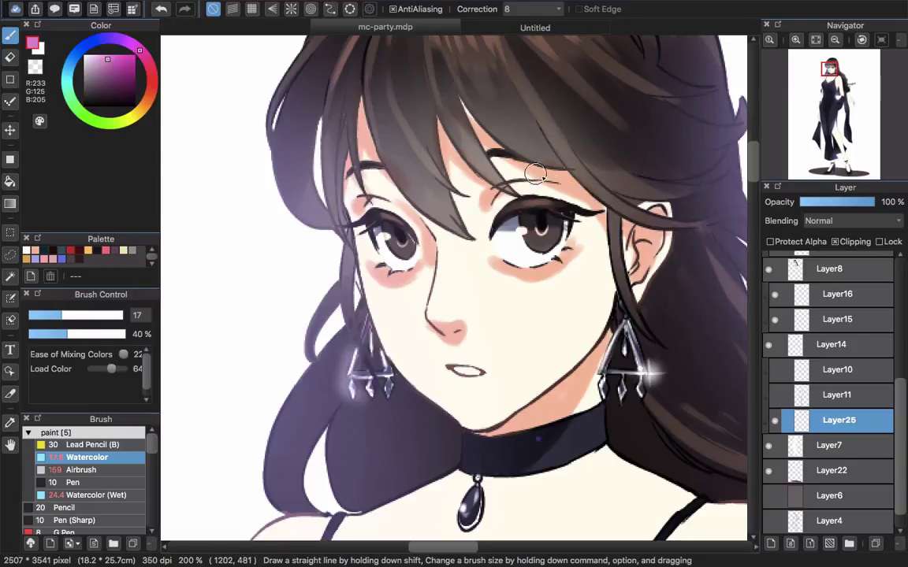
drag(552, 169, 582, 183)
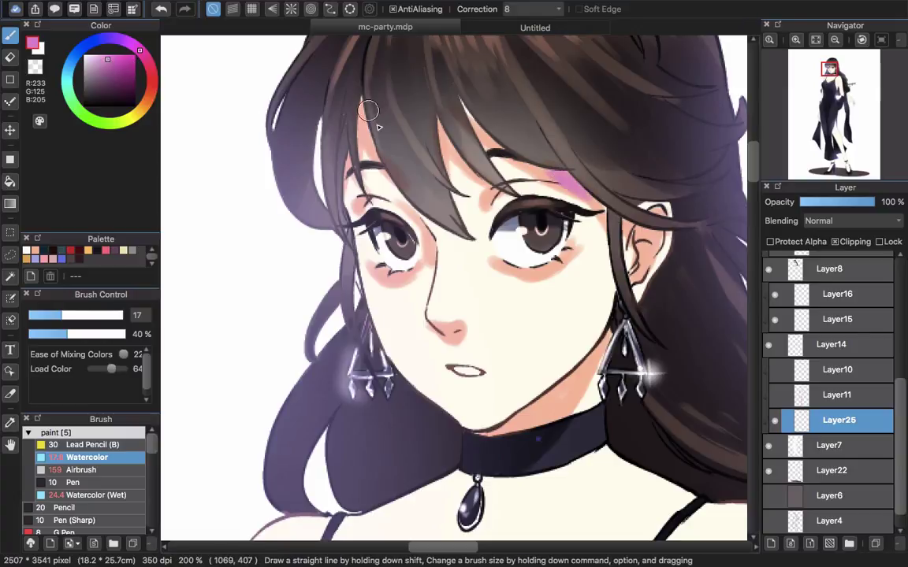
mouse_move(366, 126)
mouse_down()
mouse_move(379, 150)
mouse_move(361, 128)
mouse_up()
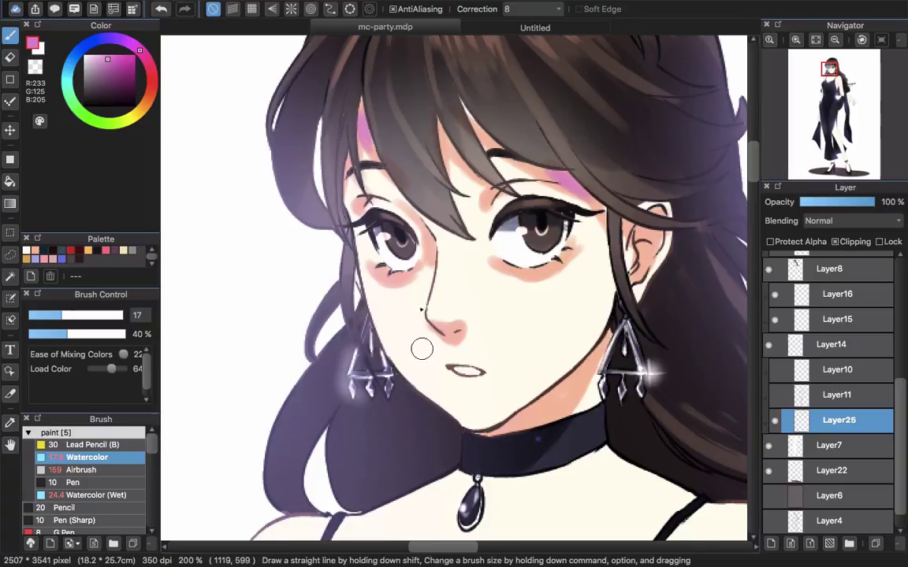
scroll(506, 163, up, 4)
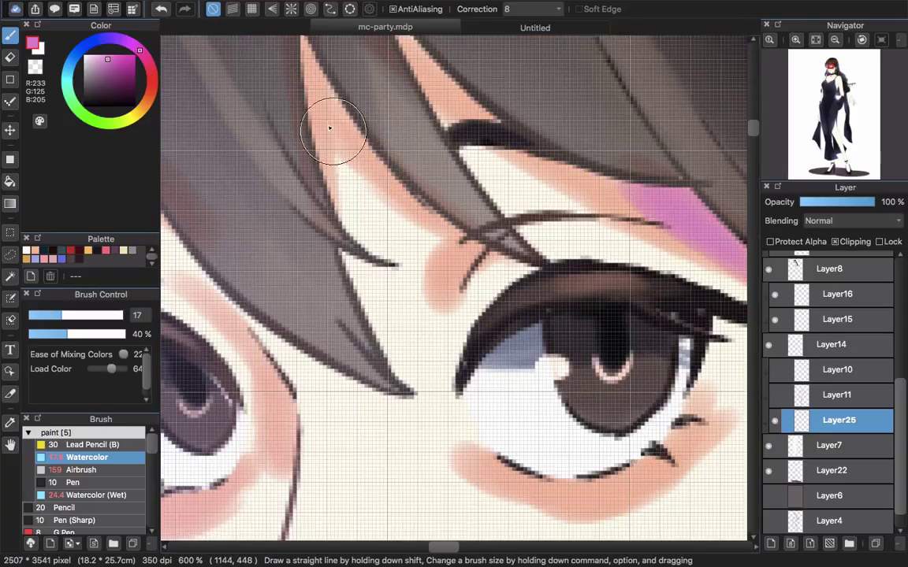
mouse_move(325, 116)
mouse_down()
mouse_move(397, 178)
mouse_move(334, 116)
mouse_move(373, 156)
mouse_move(384, 155)
mouse_move(333, 117)
mouse_move(356, 151)
mouse_move(324, 110)
mouse_up()
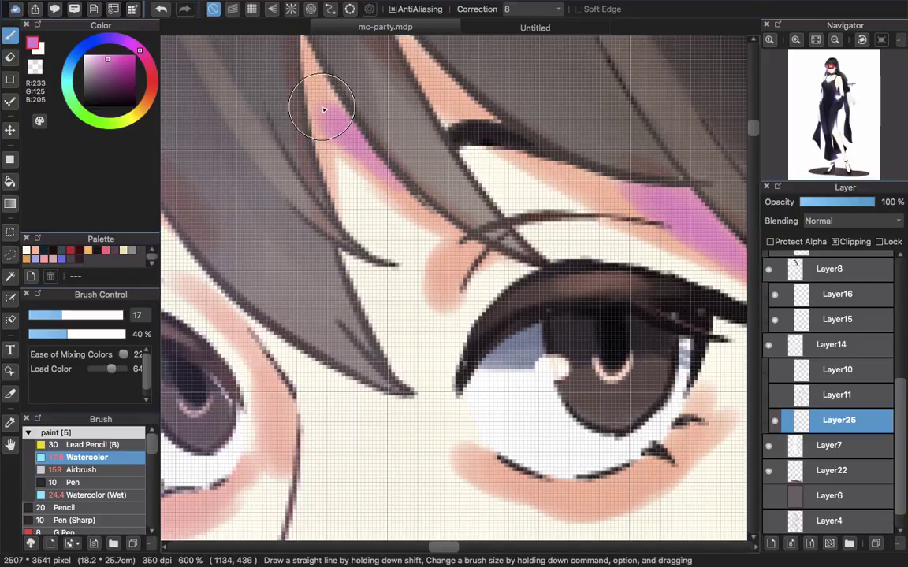
Step: Sample the blended pink (RGB 247, 170, 173) and paint it over the forehead, eye, nose, ear and neck shadows
alt+click(323, 104)
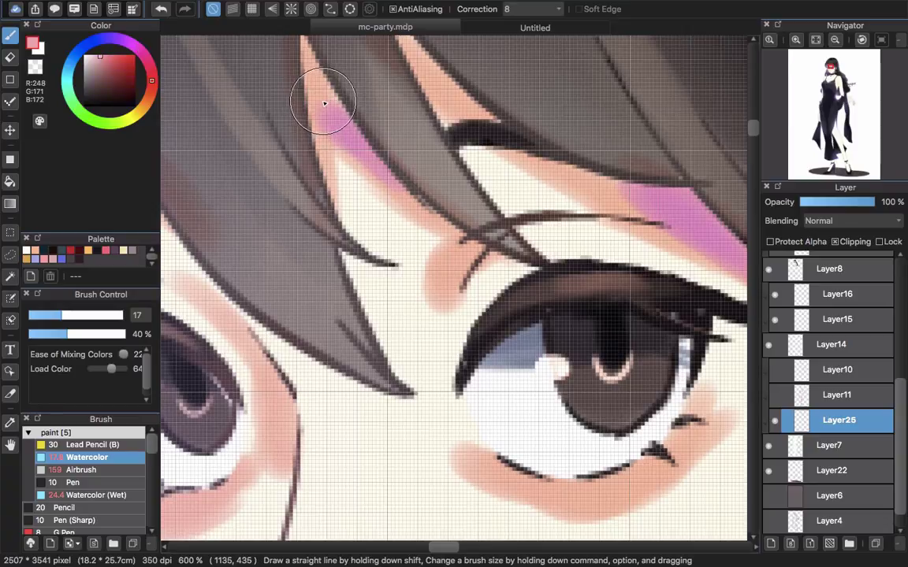
scroll(324, 101, down, 3)
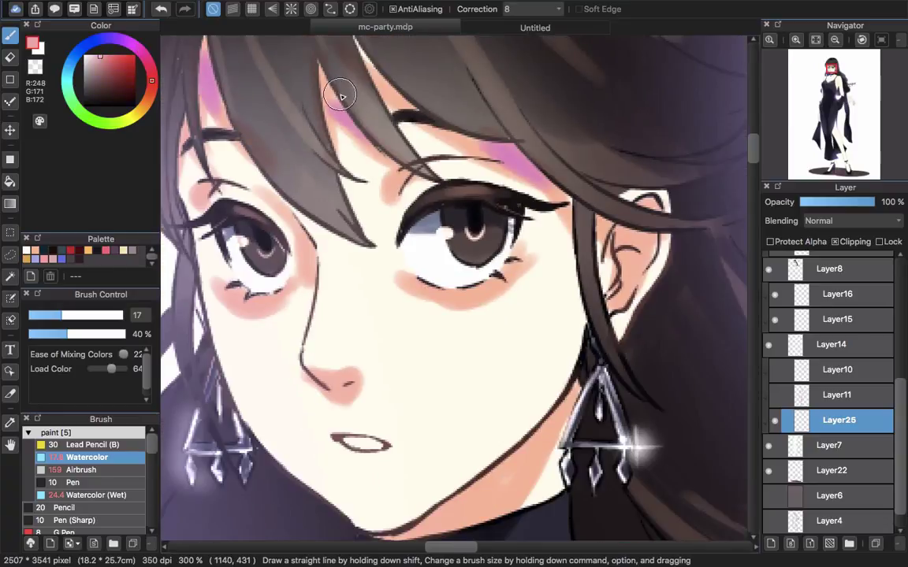
mouse_move(330, 86)
mouse_down()
mouse_move(336, 115)
mouse_move(325, 87)
mouse_up()
alt+click(330, 98)
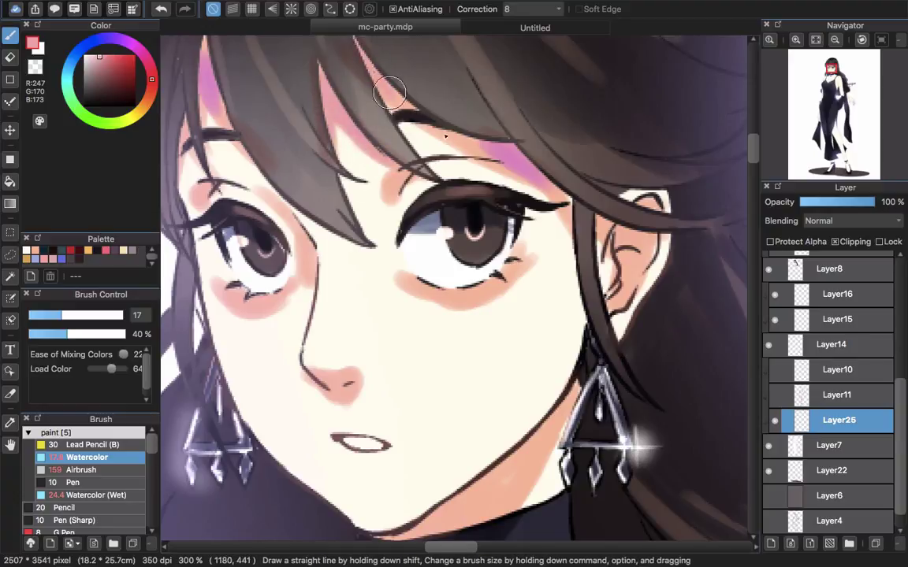
mouse_move(455, 147)
mouse_down()
mouse_move(515, 158)
mouse_move(465, 134)
mouse_move(541, 170)
mouse_move(486, 136)
mouse_move(531, 170)
mouse_up()
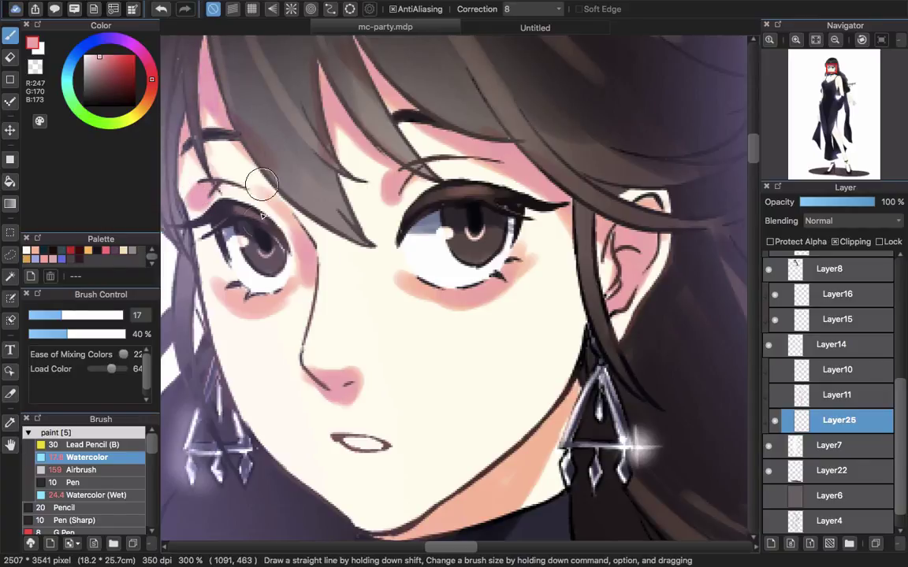
drag(235, 292, 263, 305)
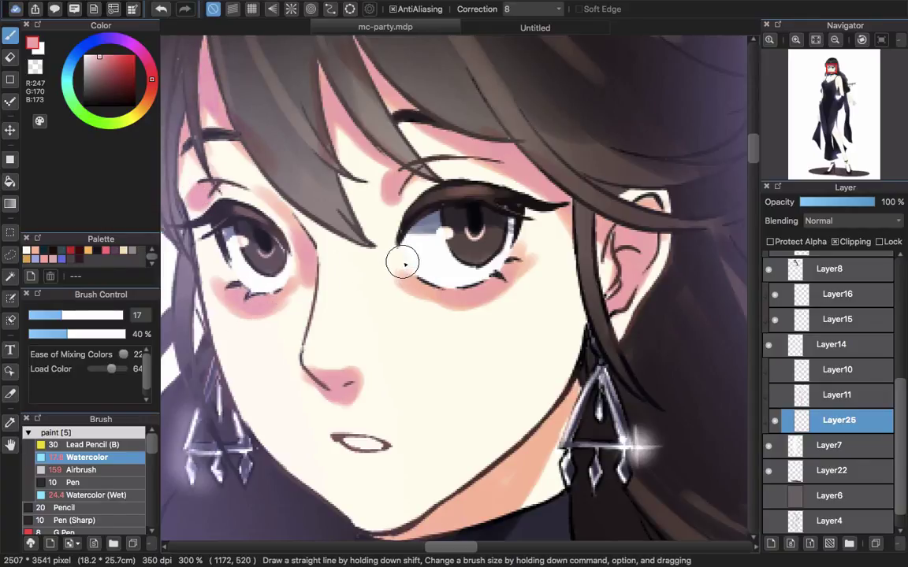
scroll(407, 326, down, 1)
scroll(406, 361, up, 1)
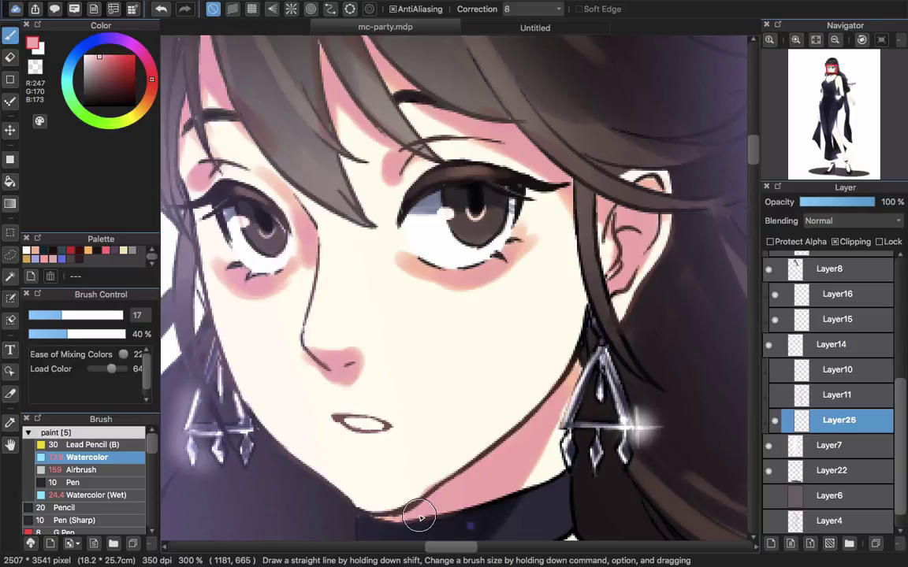
Step: Deepen the neck shadow under the jaw with a darker red (RGB 211, 108, 111) using Watercolor
drag(444, 414, 443, 316)
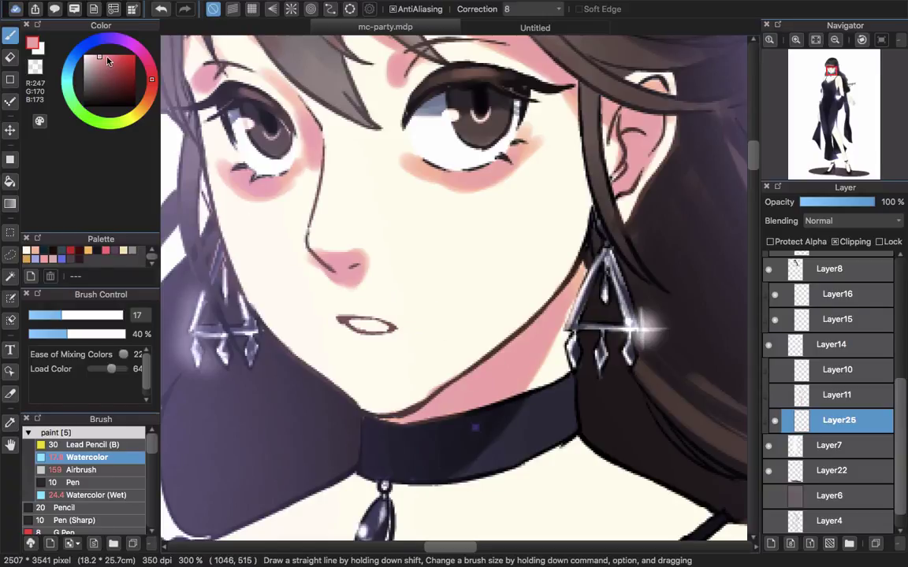
drag(104, 58, 108, 64)
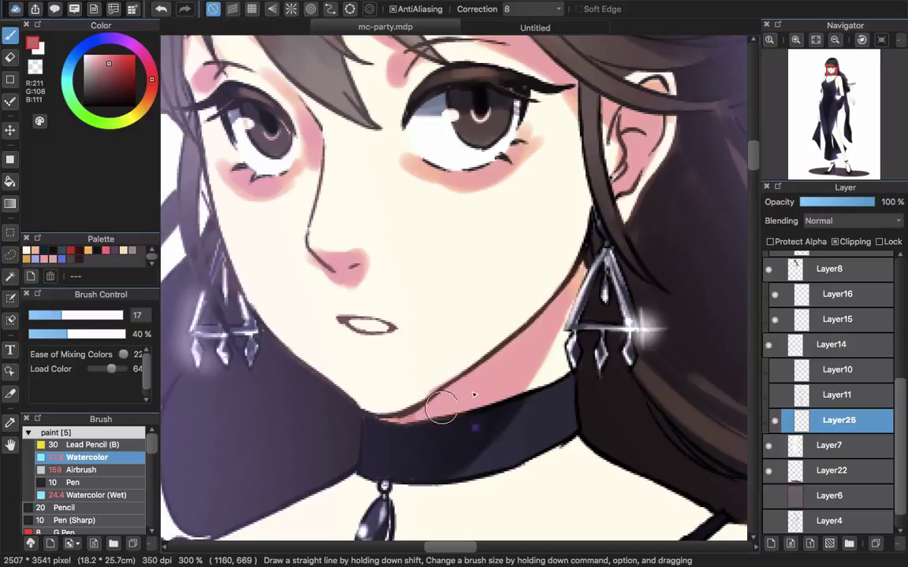
mouse_move(414, 403)
mouse_down()
mouse_move(516, 350)
mouse_move(584, 275)
mouse_move(568, 279)
mouse_move(555, 313)
mouse_move(469, 403)
mouse_move(488, 373)
mouse_move(385, 424)
mouse_move(534, 326)
mouse_move(574, 269)
mouse_move(477, 380)
mouse_up()
scroll(478, 381, down, 4)
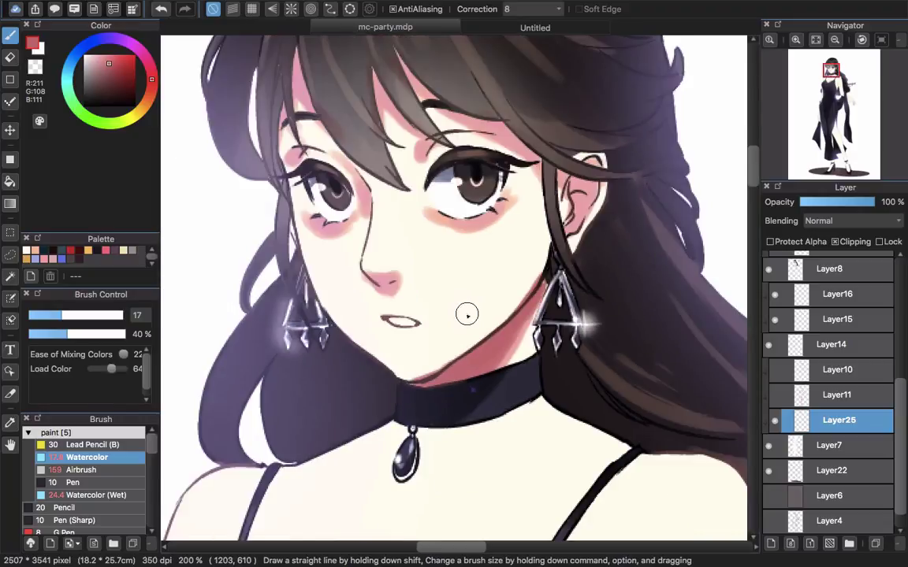
Step: Soften the shading under the eye nearer the ear with Watercolor (Wet) at size 24, using the sampled pale skin colour (RGB 255, 252, 237)
scroll(462, 249, up, 2)
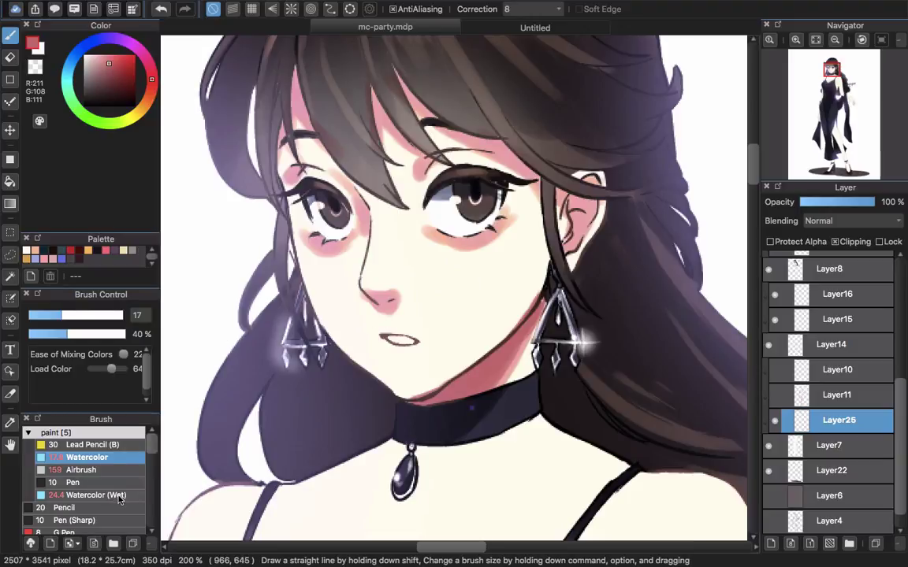
click(118, 495)
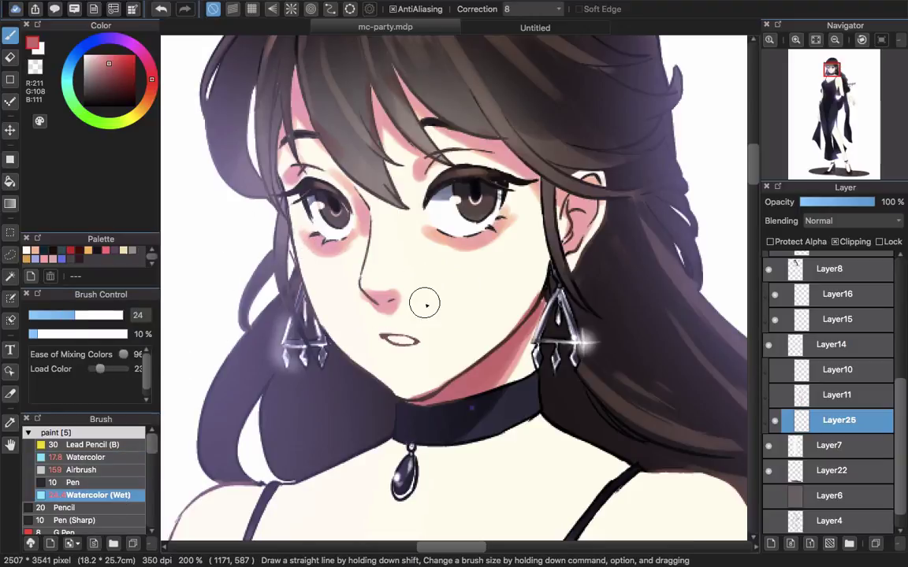
alt+click(464, 241)
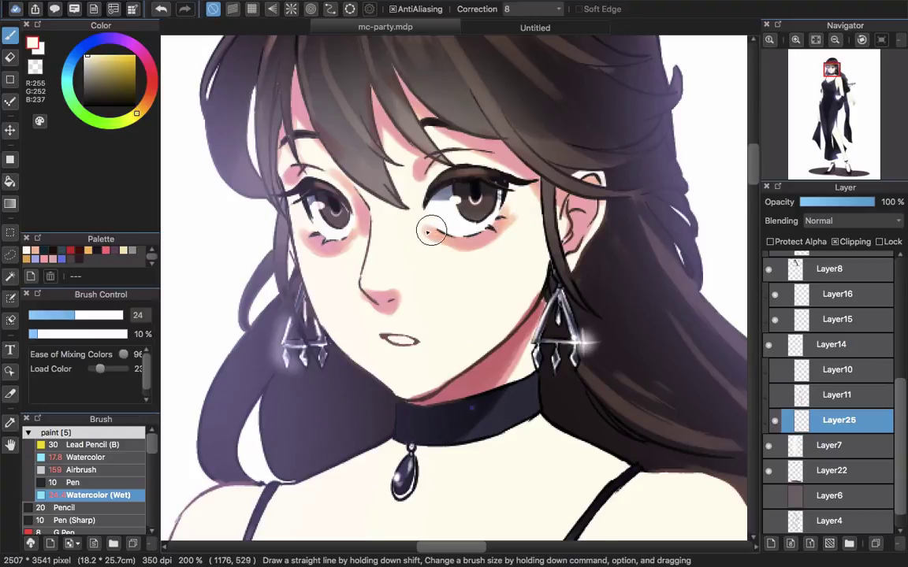
mouse_move(480, 235)
mouse_down()
mouse_move(506, 221)
mouse_move(516, 201)
mouse_move(479, 237)
mouse_move(510, 198)
mouse_move(494, 242)
mouse_up()
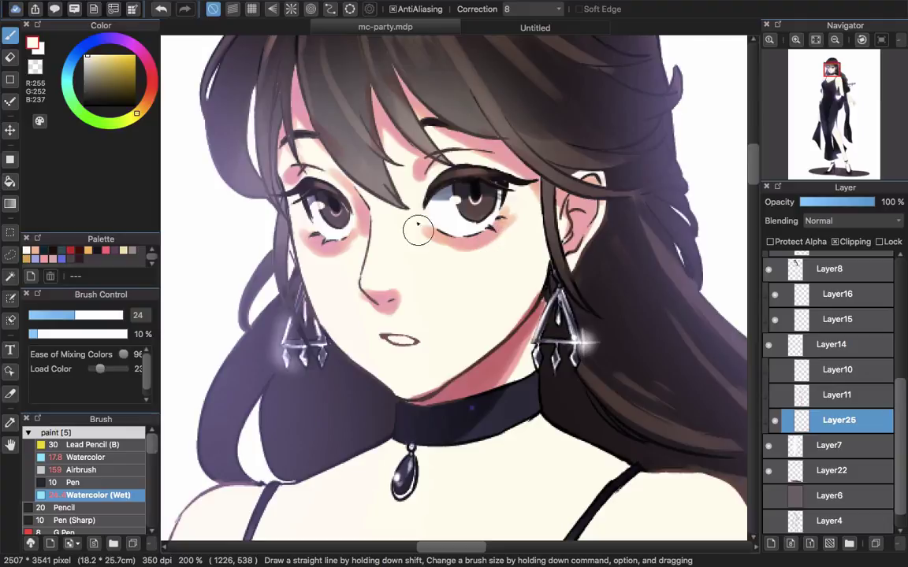
mouse_move(463, 245)
mouse_down()
mouse_move(514, 208)
mouse_move(474, 230)
mouse_move(508, 202)
mouse_move(500, 231)
mouse_move(508, 200)
mouse_move(502, 225)
mouse_move(497, 211)
mouse_move(506, 220)
mouse_move(491, 214)
mouse_move(509, 213)
mouse_move(485, 223)
mouse_move(475, 241)
mouse_move(446, 237)
mouse_move(488, 231)
mouse_move(514, 199)
mouse_move(474, 257)
mouse_up()
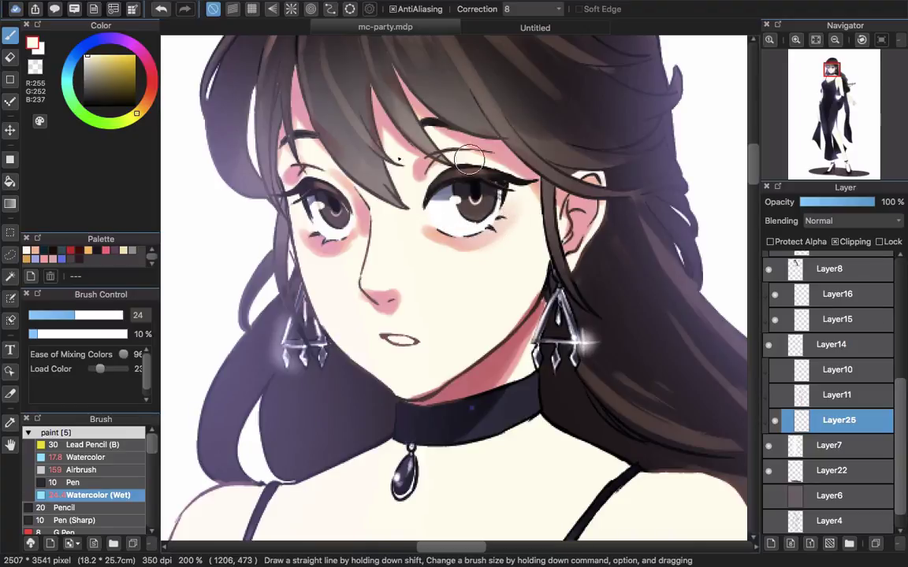
Step: Soften the shadow between the brow and inner corner of the eye nearer the ear using Watercolor (Wet) in pale skin
mouse_move(422, 181)
mouse_down()
mouse_move(417, 169)
mouse_move(416, 188)
mouse_move(418, 171)
mouse_up()
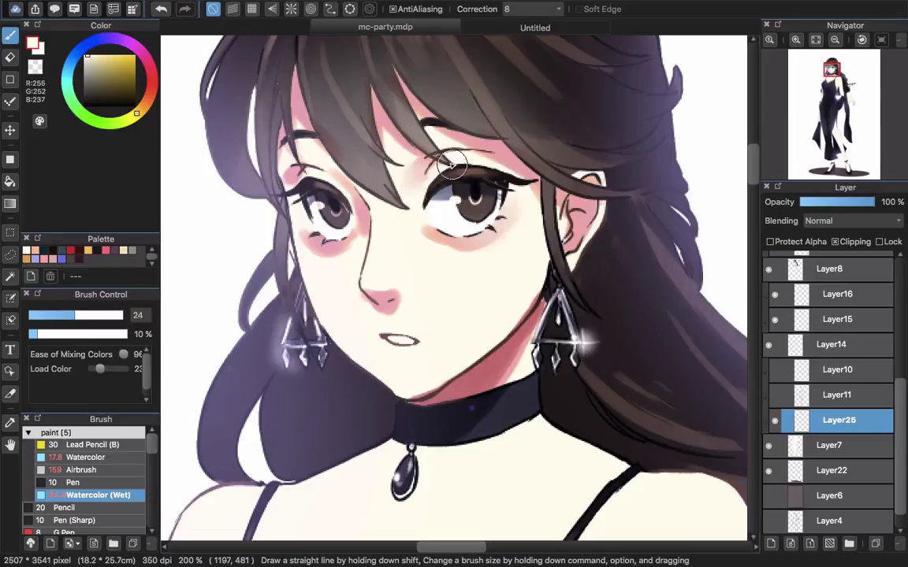
scroll(406, 154, up, 2)
drag(418, 208, 417, 171)
Step: Touch up the pink shading around the eyes with Watercolor, using sampled pinks (RGB 249, 209, 201 and 245, 168, 172)
alt+click(410, 164)
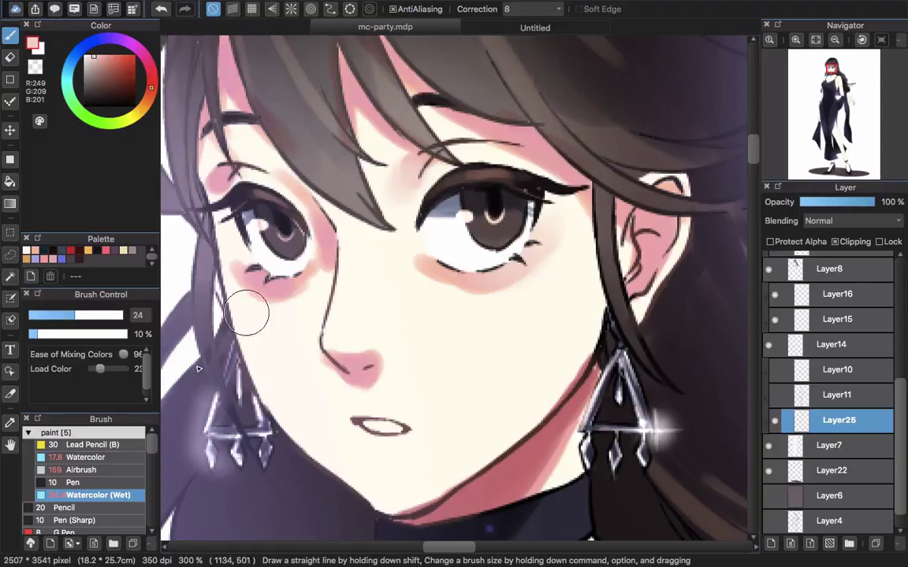
click(86, 457)
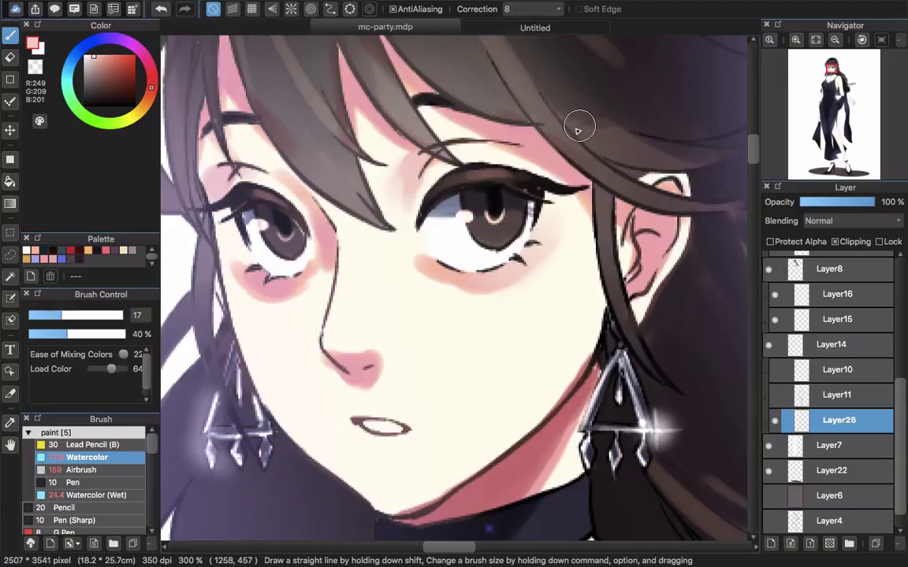
alt+click(496, 131)
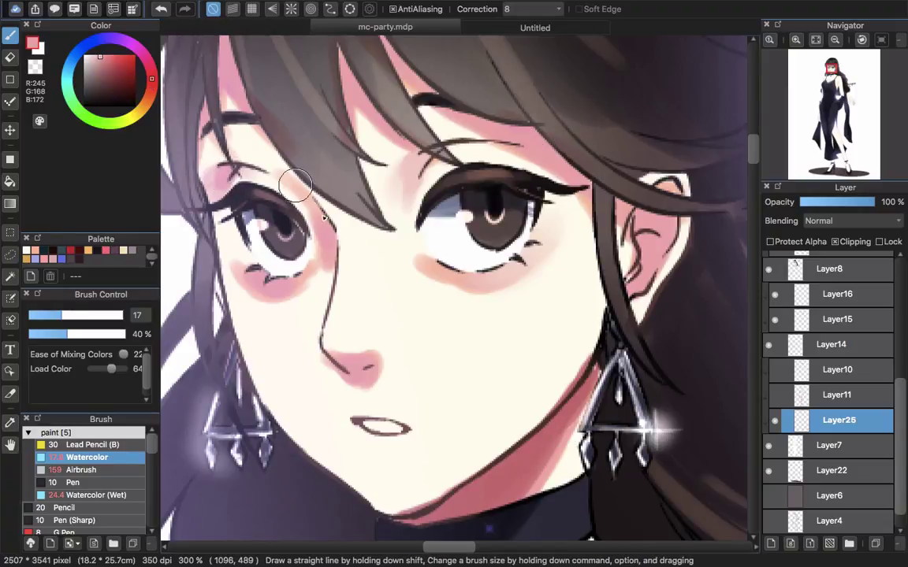
Step: Soften the shading around both eyes with Watercolor (Wet) at size 24, using the sampled pale skin colour (RGB 255, 252, 240)
click(87, 470)
click(95, 495)
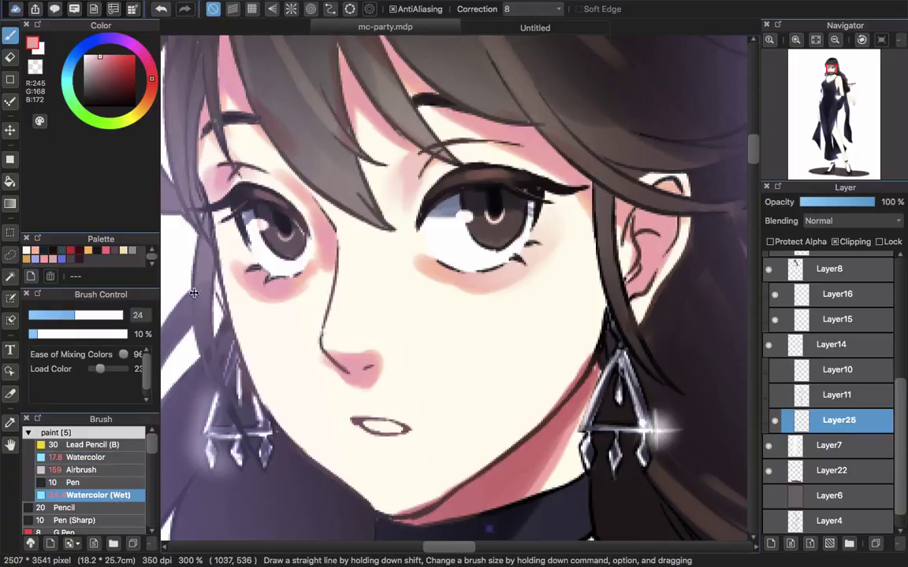
alt+click(266, 182)
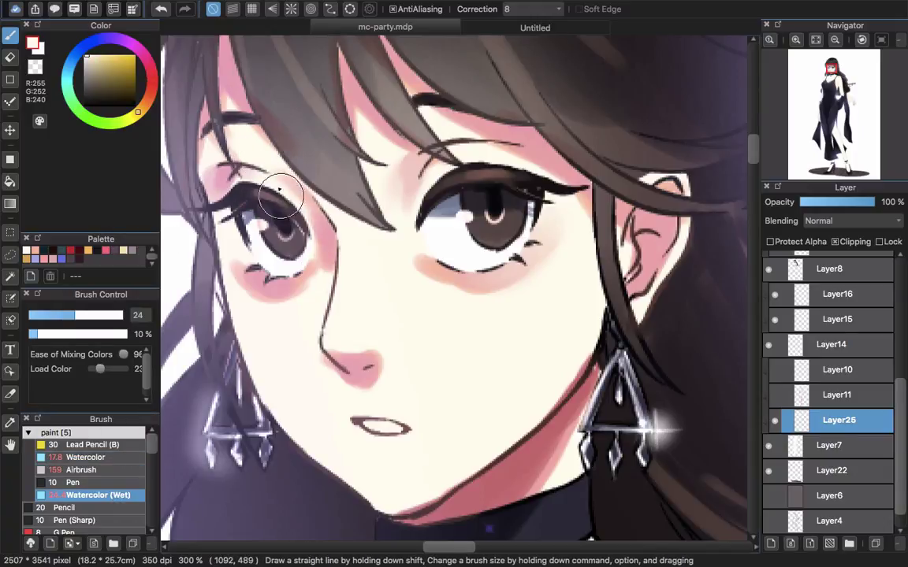
mouse_move(226, 252)
mouse_down()
mouse_move(261, 281)
mouse_move(247, 271)
mouse_move(292, 279)
mouse_move(311, 262)
mouse_move(246, 272)
mouse_up()
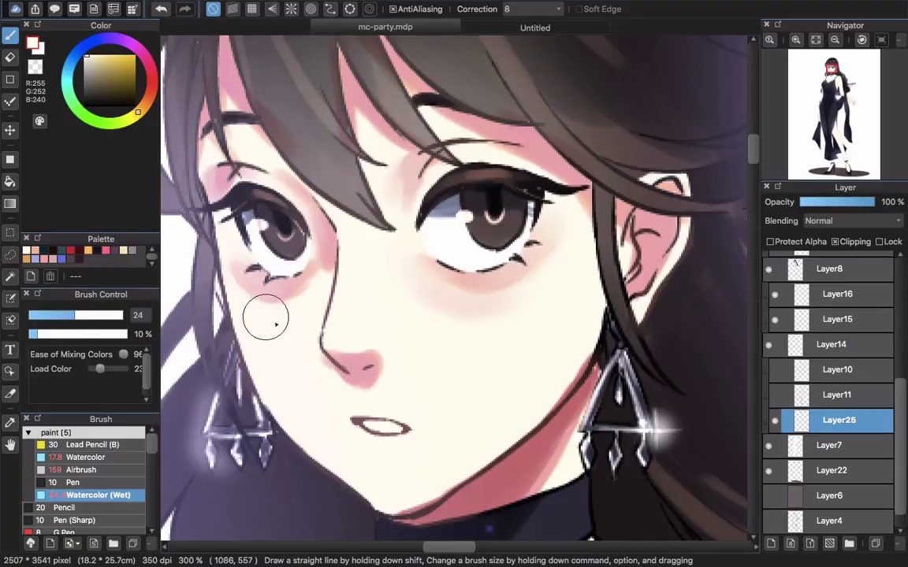
Step: Fade the remaining under-eye shading and blend the nose shadow toward the lips with Watercolor (Wet) in pale skin (RGB 255, 252, 241)
click(120, 470)
click(118, 457)
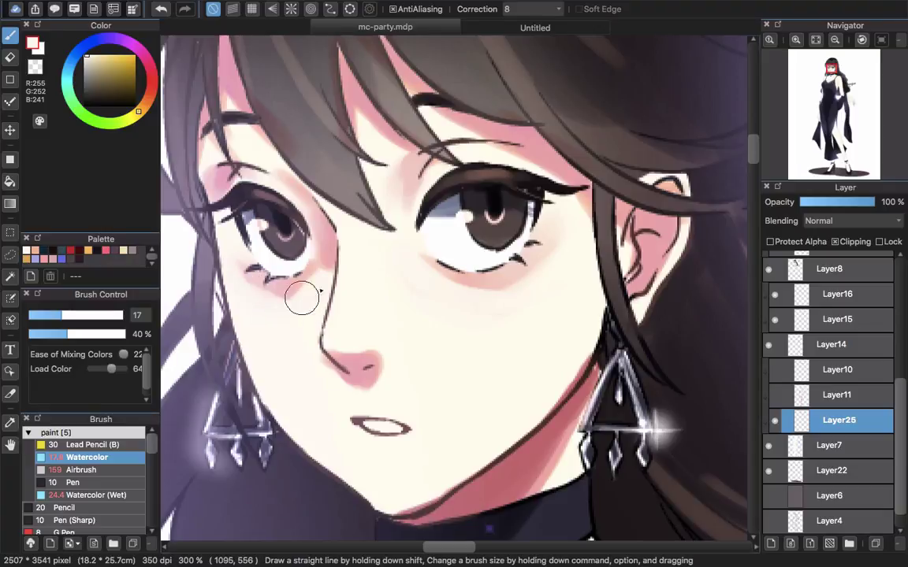
click(115, 494)
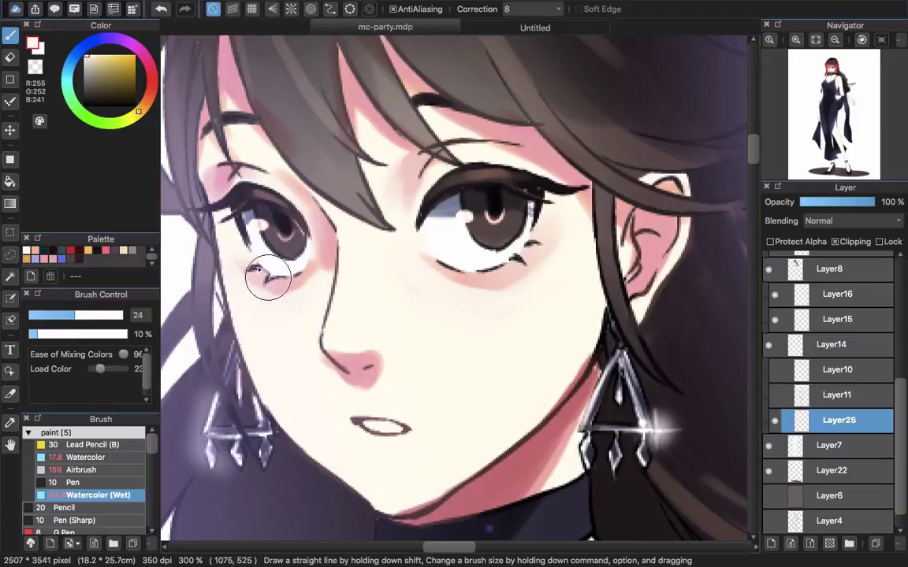
mouse_move(268, 277)
mouse_down()
mouse_move(280, 283)
mouse_move(253, 277)
mouse_up()
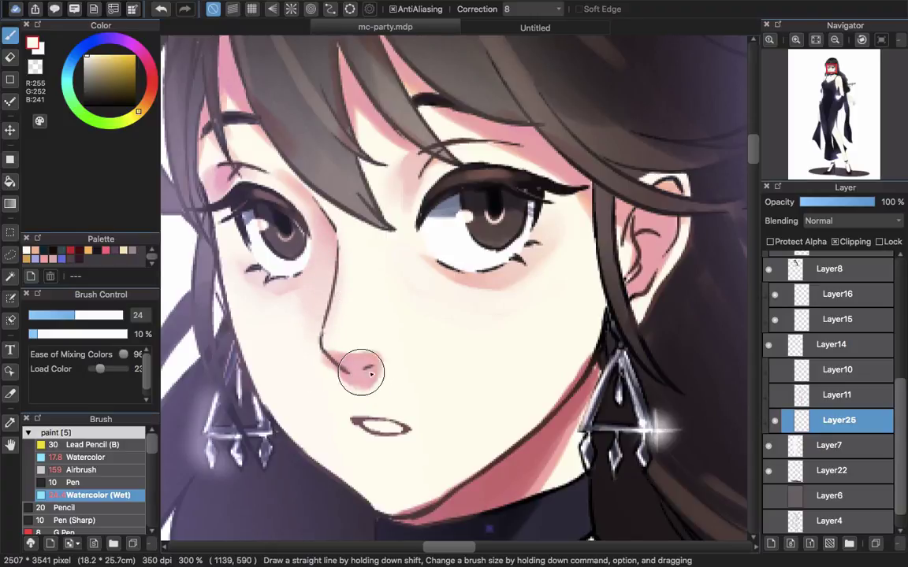
mouse_move(361, 372)
mouse_down()
mouse_move(345, 380)
mouse_move(373, 396)
mouse_move(386, 366)
mouse_move(374, 403)
mouse_up()
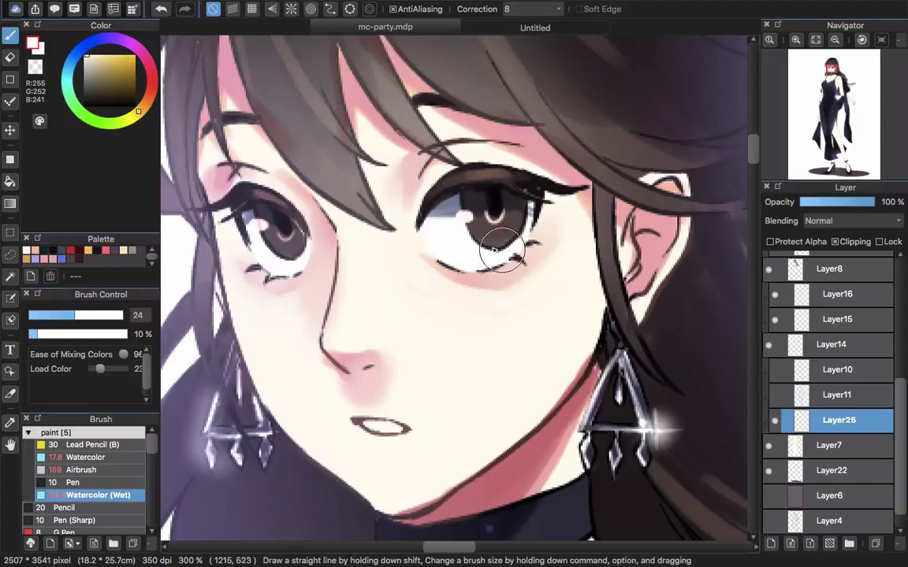
Step: Deepen the inner ear shadows with Watercolor at size 17, using the red sampled from the neck shadow (RGB 211, 109, 114)
scroll(426, 362, right, 3)
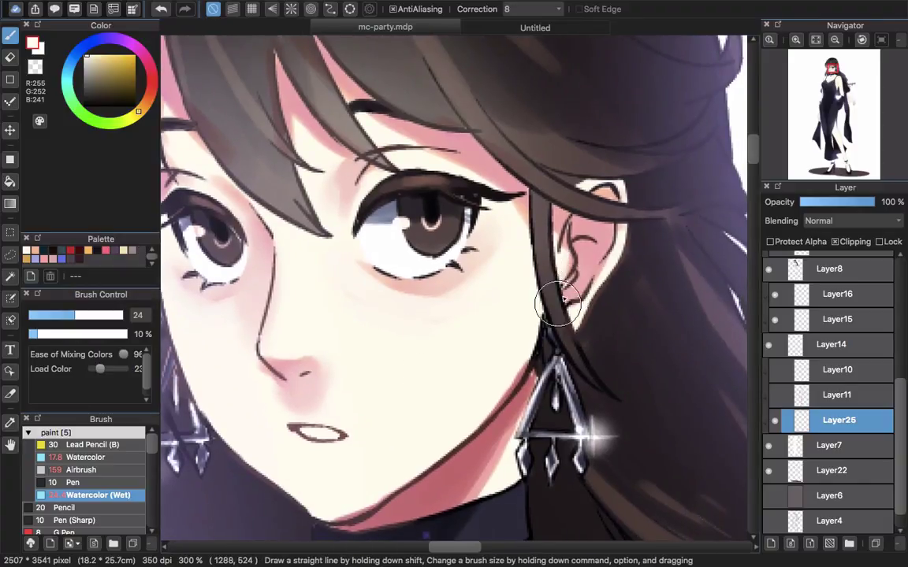
scroll(504, 410, left, 3)
scroll(505, 410, down, 2)
alt+click(512, 429)
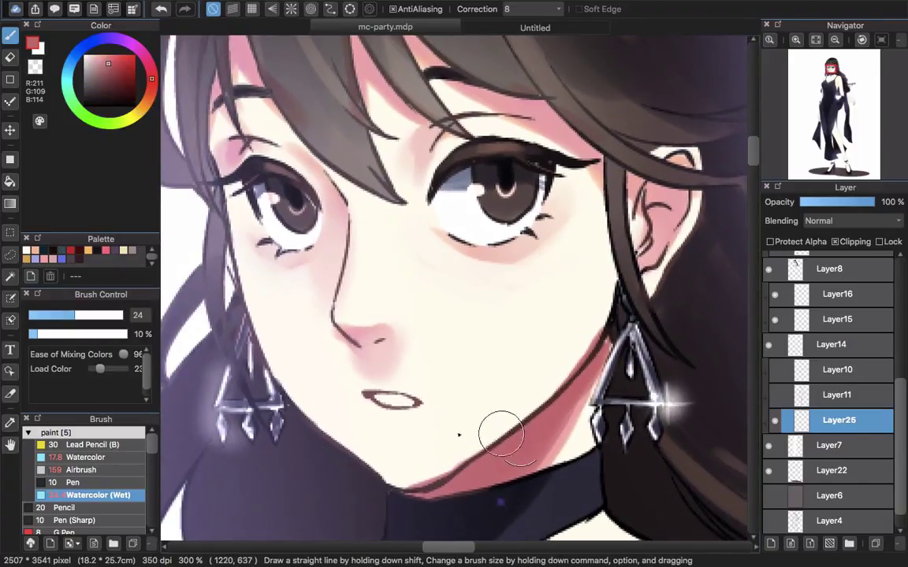
click(85, 457)
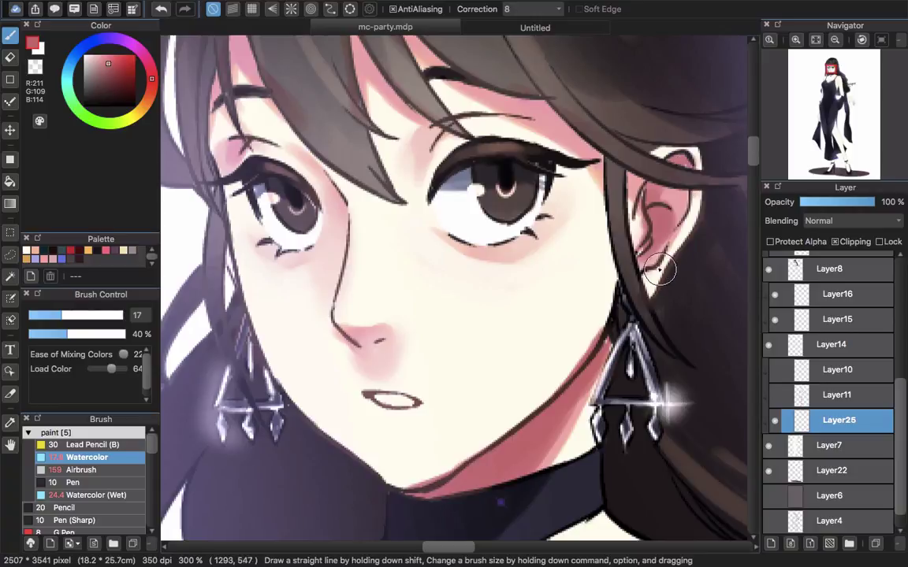
Step: Paint the lips pink (RGB 255, 128, 191) with Watercolor, and soften them with Watercolor (Wet) in sampled pale skin (RGB 255, 252, 238)
scroll(589, 241, down, 4)
scroll(648, 269, up, 2)
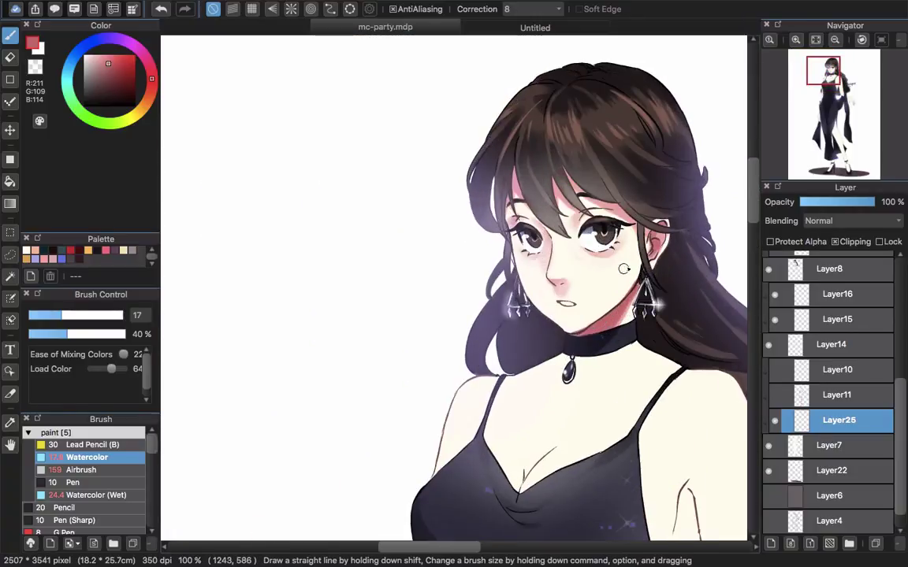
scroll(619, 302, up, 3)
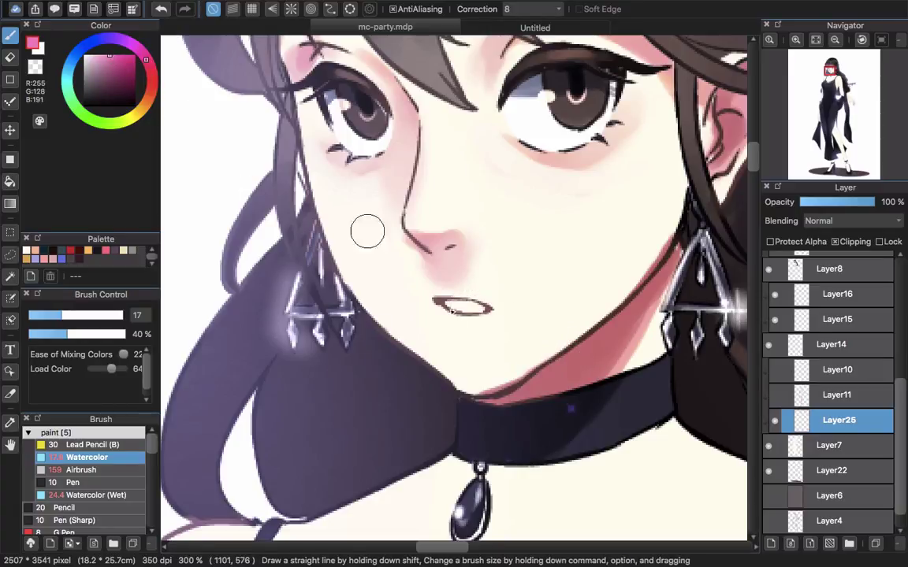
drag(450, 316, 478, 302)
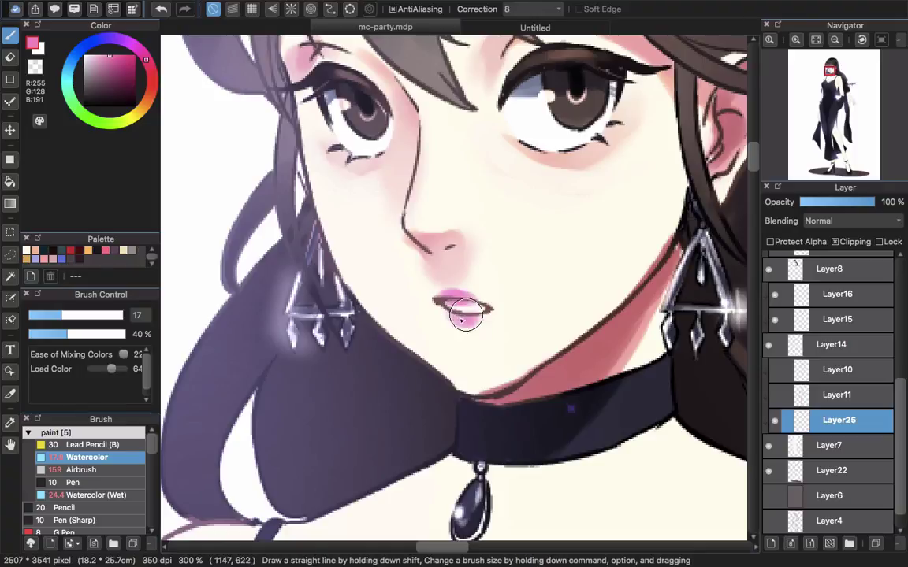
click(103, 496)
alt+click(459, 332)
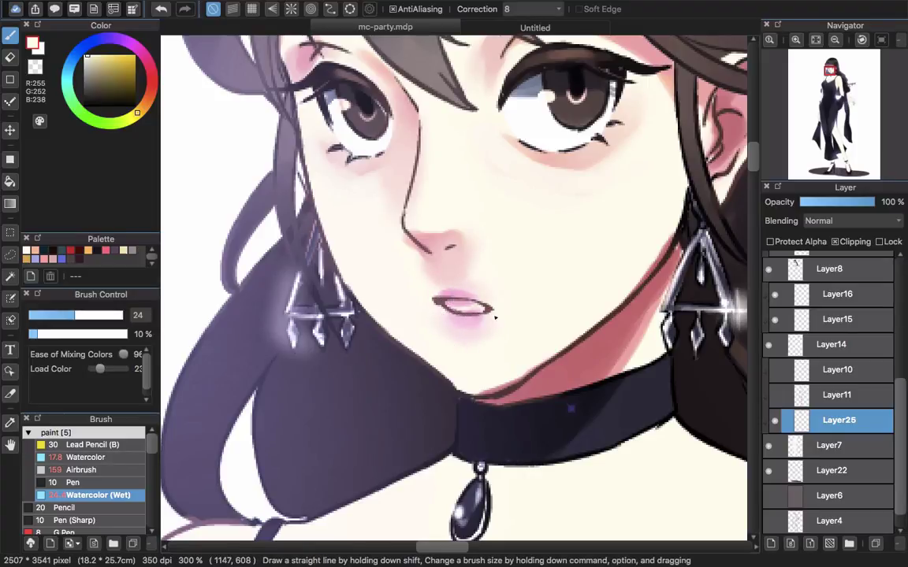
Step: Rebuild the upper and lower lips with Watercolor at size 17, using the sampled softer pink (RGB 253, 181, 213)
click(98, 457)
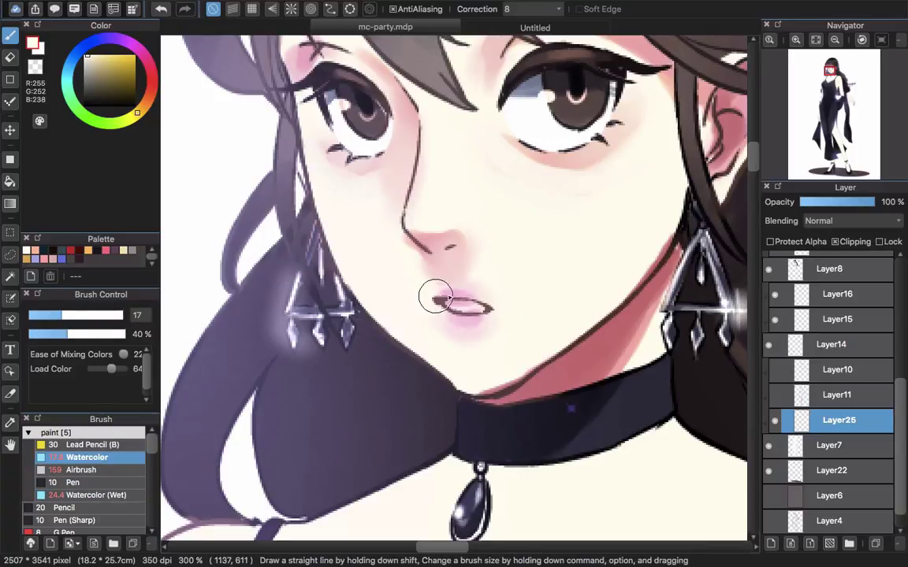
alt+click(459, 292)
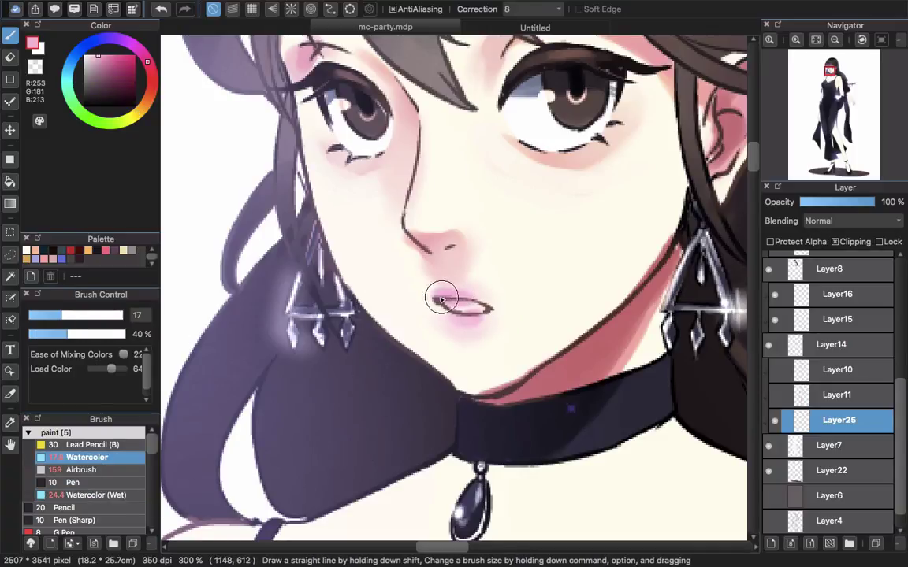
mouse_move(468, 302)
mouse_down()
mouse_move(478, 305)
mouse_move(460, 326)
mouse_up()
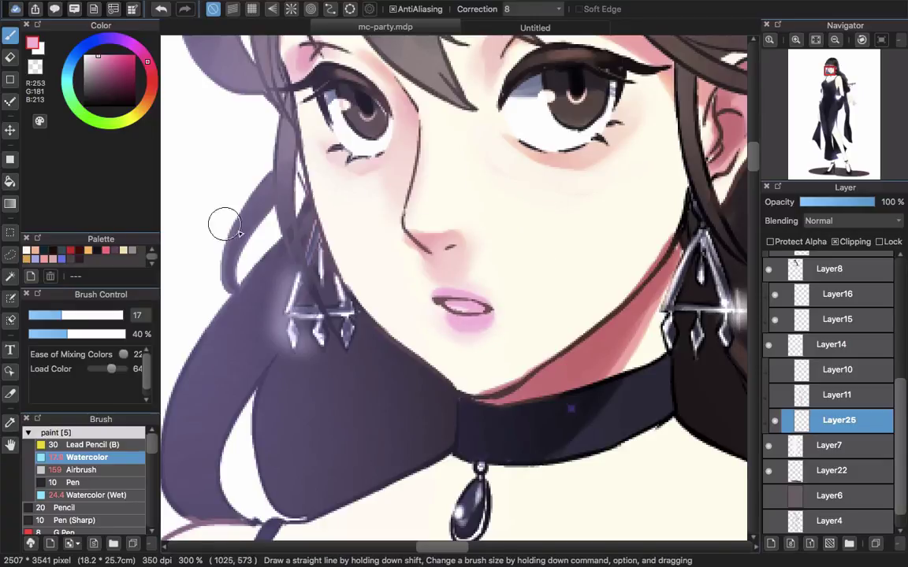
drag(450, 323, 446, 315)
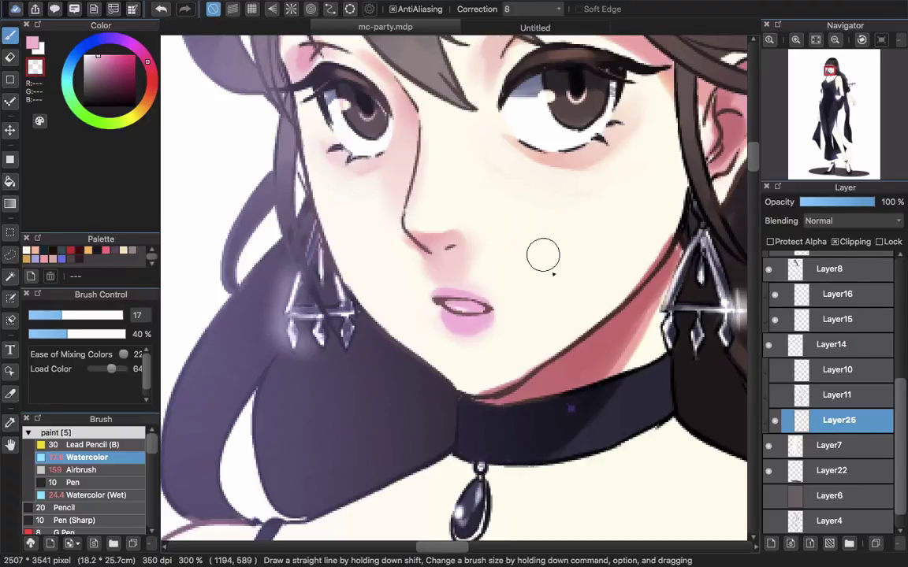
Step: Clear the mouth opening and a small highlight on the lower lip with transparent Watercolor at size 5.8
alt+click(537, 308)
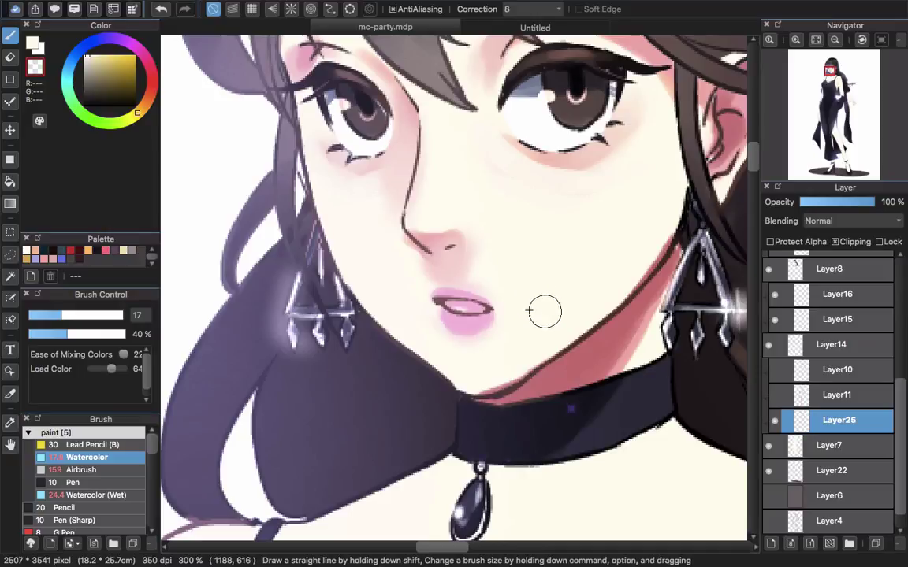
drag(543, 310, 486, 306)
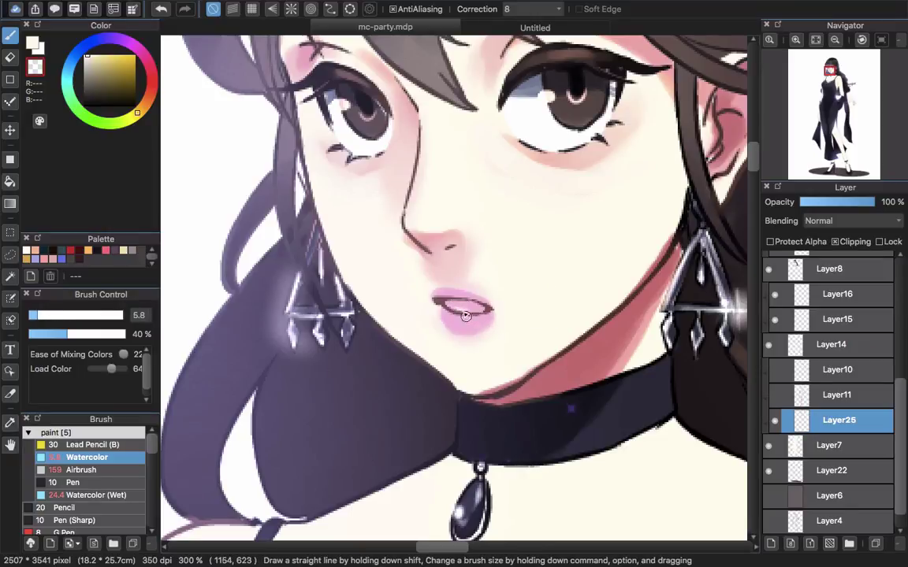
scroll(465, 316, up, 1)
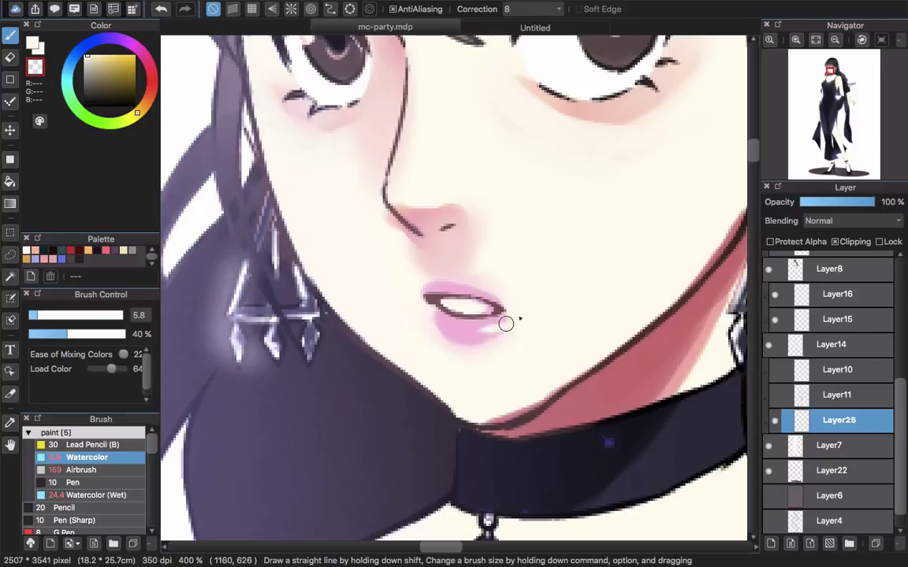
scroll(609, 293, down, 3)
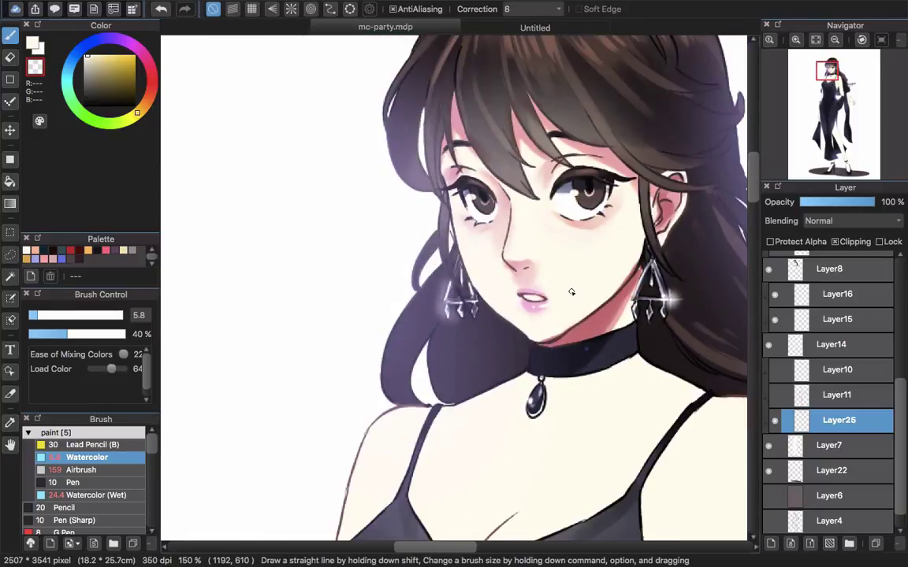
Step: Add blush to both cheeks under the eyes with the Airbrush at size 94 in pink (RGB 255, 168, 172)
drag(593, 277, 510, 308)
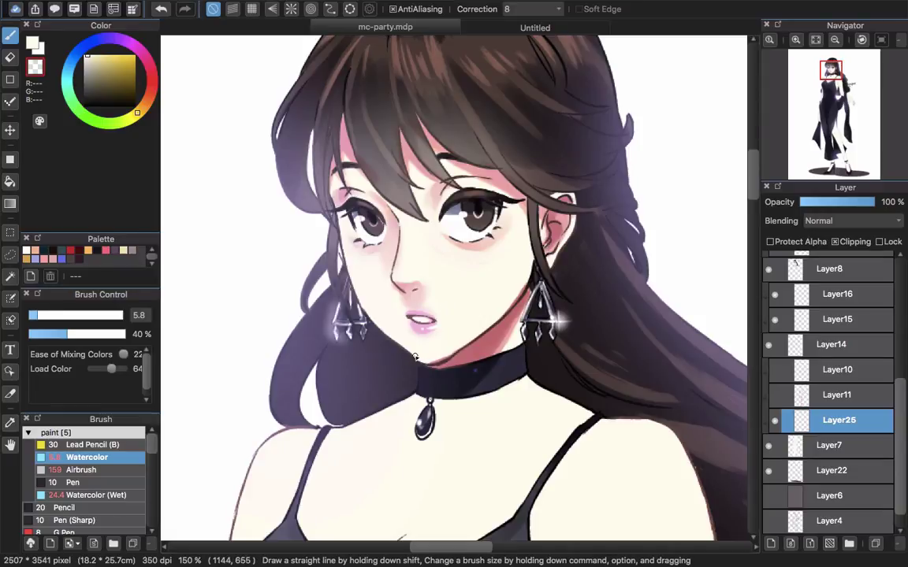
click(86, 470)
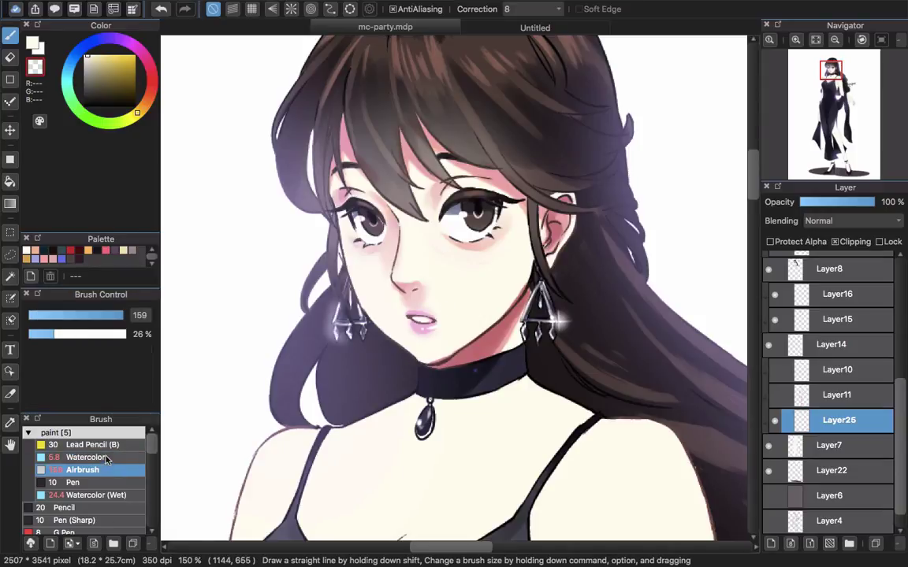
alt+click(489, 350)
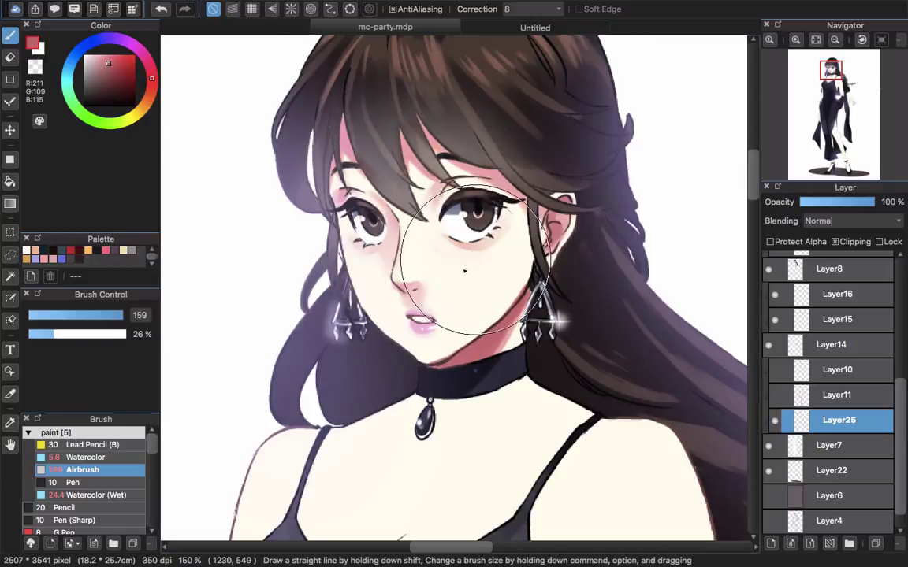
mouse_move(500, 258)
alt+super+mouse_down()
mouse_move(408, 295)
mouse_move(527, 252)
mouse_move(506, 258)
alt+super+mouse_up()
key(super+z)
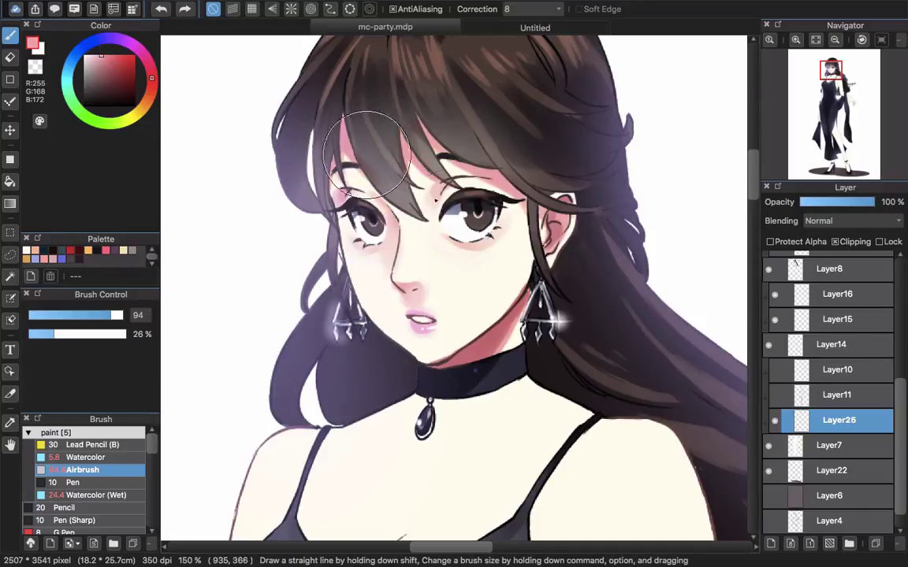
mouse_move(488, 269)
mouse_down()
mouse_move(480, 266)
mouse_move(473, 215)
mouse_move(459, 214)
mouse_move(509, 199)
mouse_up()
drag(363, 260, 305, 222)
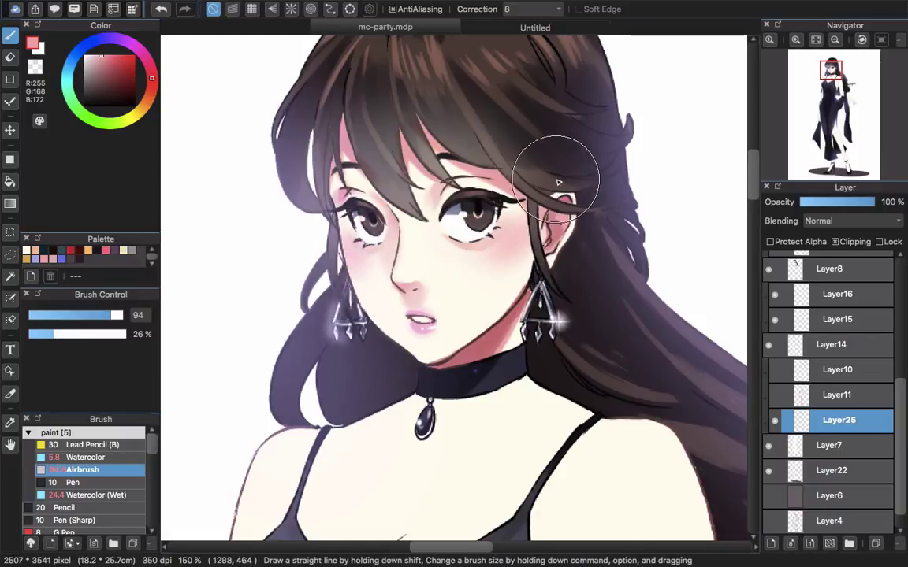
scroll(547, 158, down, 2)
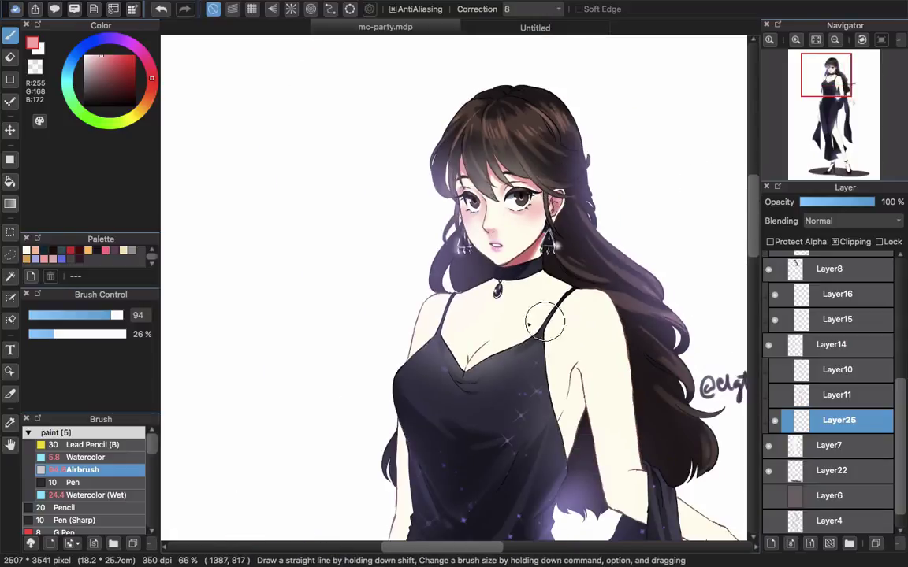
Step: Paint the cleavage shadows above the neckline with Watercolor at size 25, using the red sampled from the neck shadow (RGB 211, 110, 116)
scroll(520, 307, up, 2)
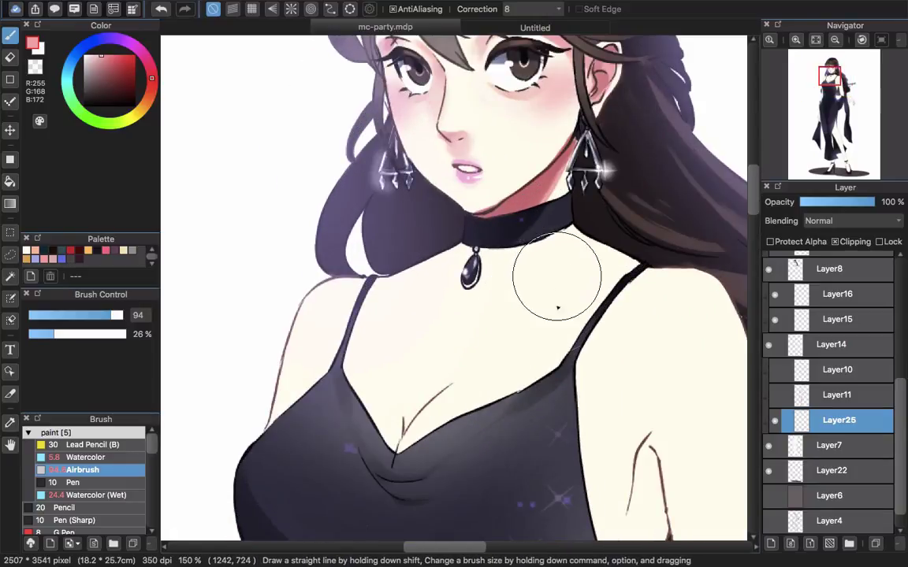
scroll(544, 268, down, 3)
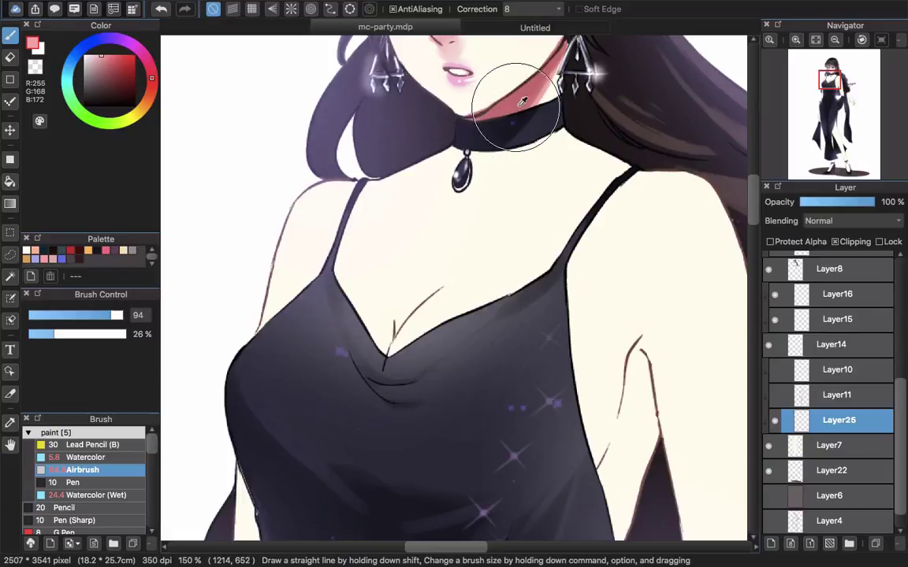
right_click(522, 101)
click(106, 461)
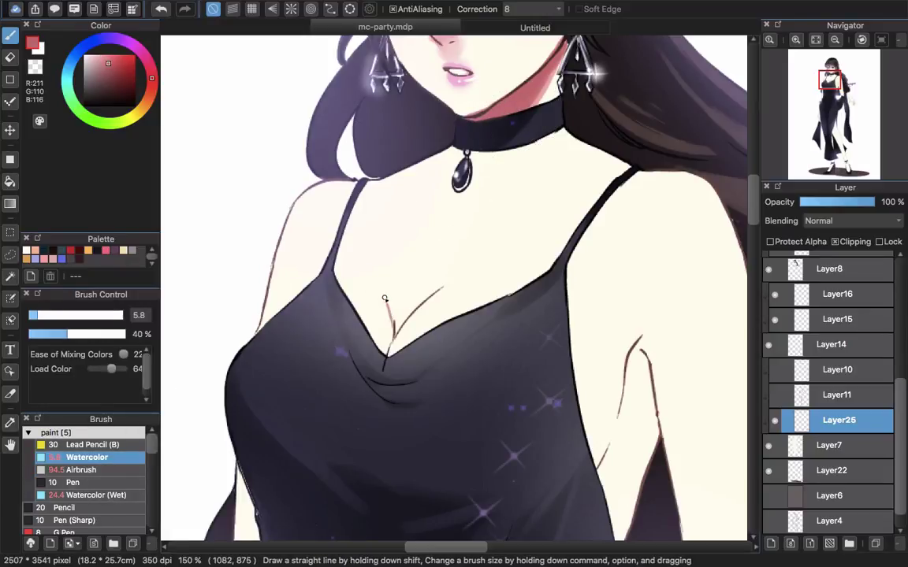
drag(378, 347, 461, 268)
mouse_move(411, 305)
mouse_down()
mouse_move(428, 291)
mouse_move(391, 335)
mouse_move(398, 311)
mouse_move(395, 375)
mouse_up()
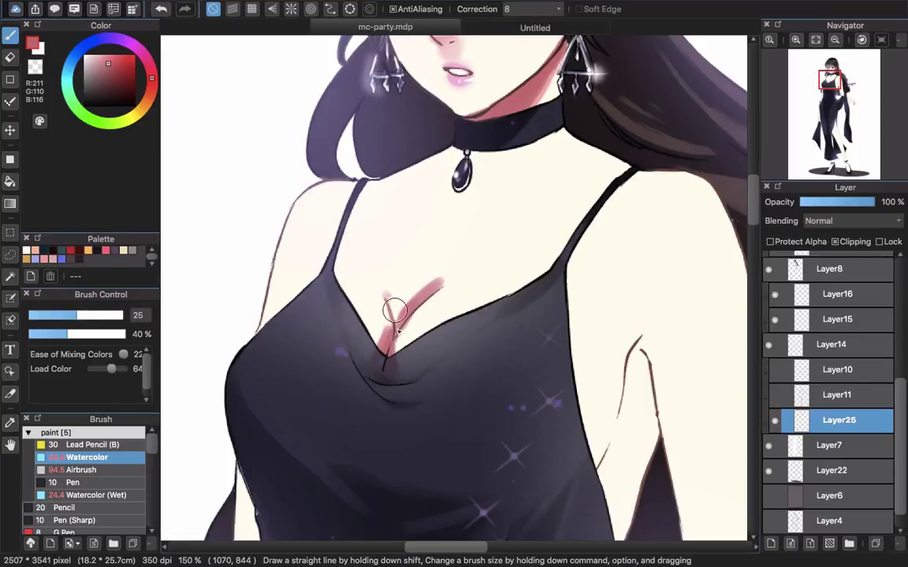
mouse_move(394, 311)
mouse_down()
mouse_move(376, 295)
mouse_move(383, 348)
mouse_move(383, 300)
mouse_up()
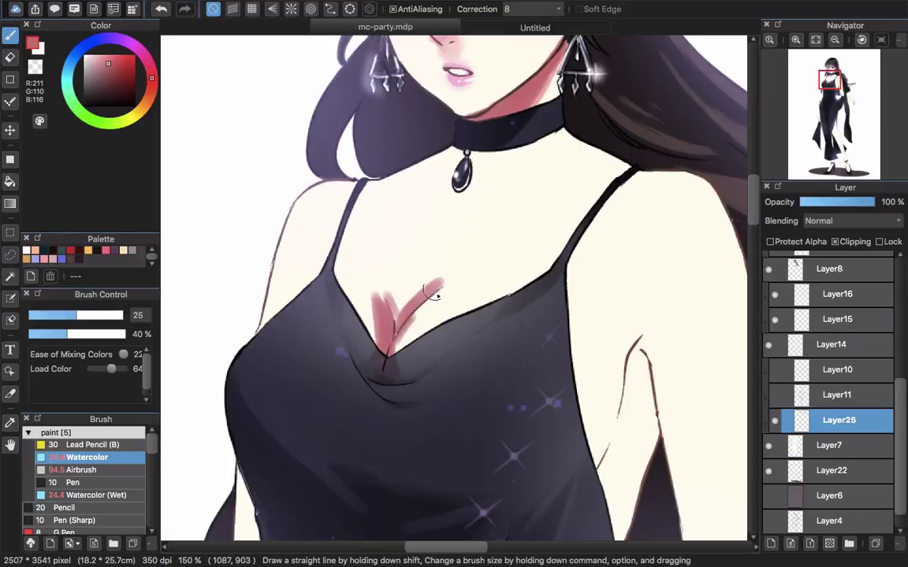
drag(438, 295, 434, 302)
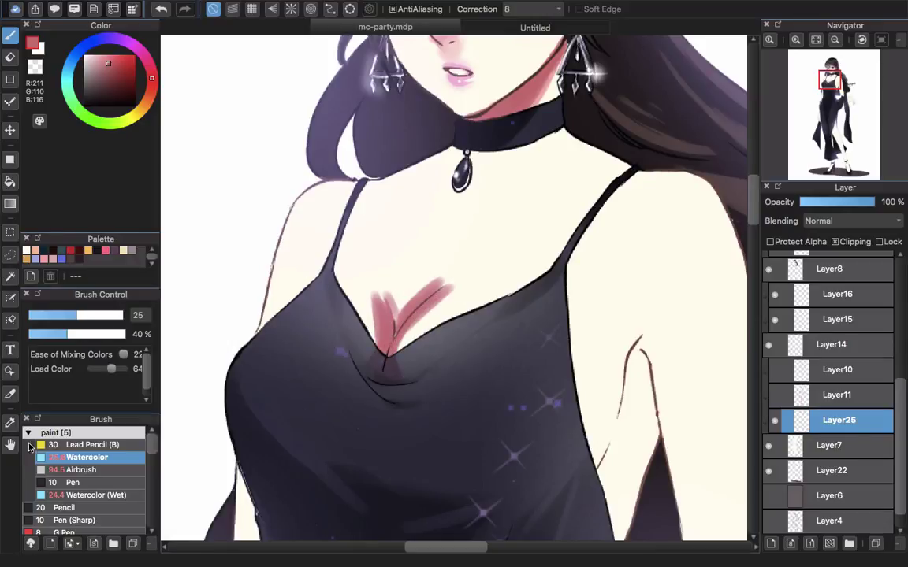
Step: Blend the cleavage shadows into the chest with Watercolor (Wet) at size 66, using sampled pale skin (RGB 255, 252, 241)
click(110, 497)
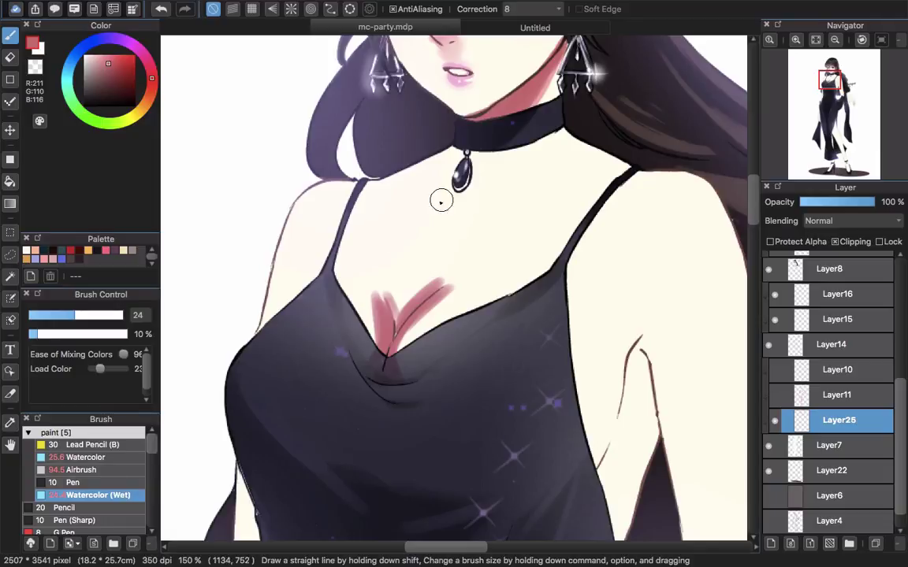
alt+click(410, 230)
alt+super+drag(393, 271, 434, 251)
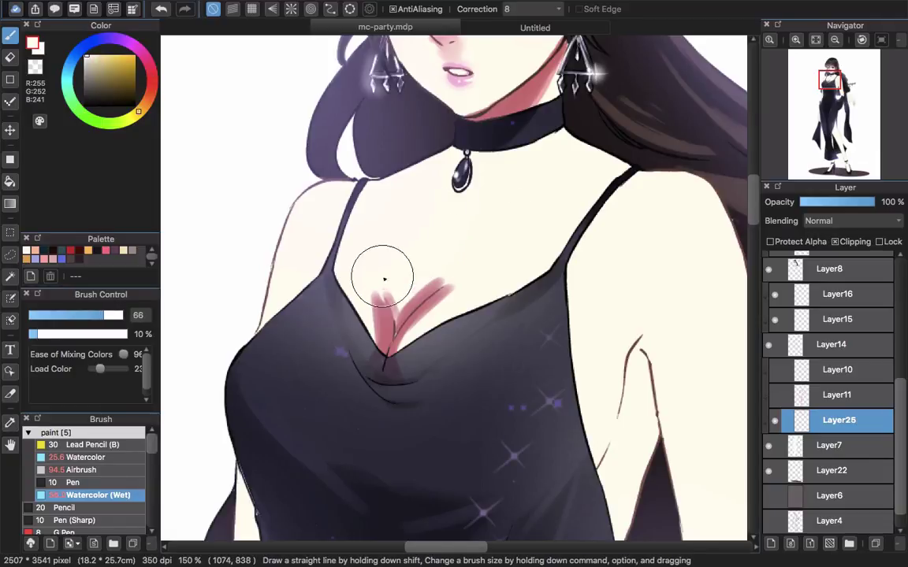
mouse_move(404, 289)
mouse_down()
mouse_move(445, 265)
mouse_move(434, 267)
mouse_move(431, 246)
mouse_move(412, 266)
mouse_move(387, 243)
mouse_move(404, 301)
mouse_move(383, 267)
mouse_move(414, 289)
mouse_move(452, 269)
mouse_move(404, 292)
mouse_move(433, 270)
mouse_move(394, 285)
mouse_move(398, 307)
mouse_move(351, 297)
mouse_move(368, 333)
mouse_move(353, 286)
mouse_move(359, 364)
mouse_move(367, 324)
mouse_move(351, 316)
mouse_move(404, 366)
mouse_move(436, 319)
mouse_move(404, 363)
mouse_move(392, 276)
mouse_move(399, 305)
mouse_move(422, 323)
mouse_move(404, 365)
mouse_move(455, 293)
mouse_move(423, 330)
mouse_up()
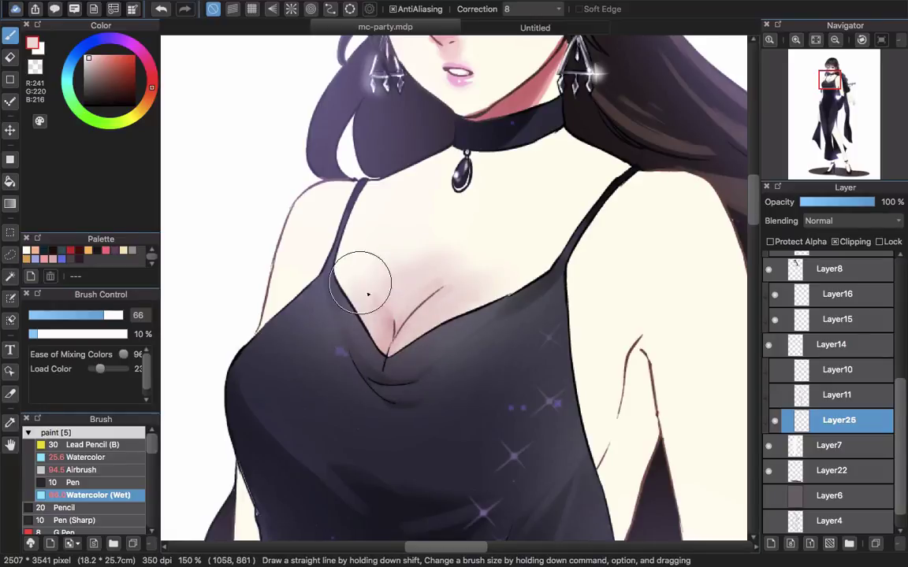
drag(414, 304, 428, 347)
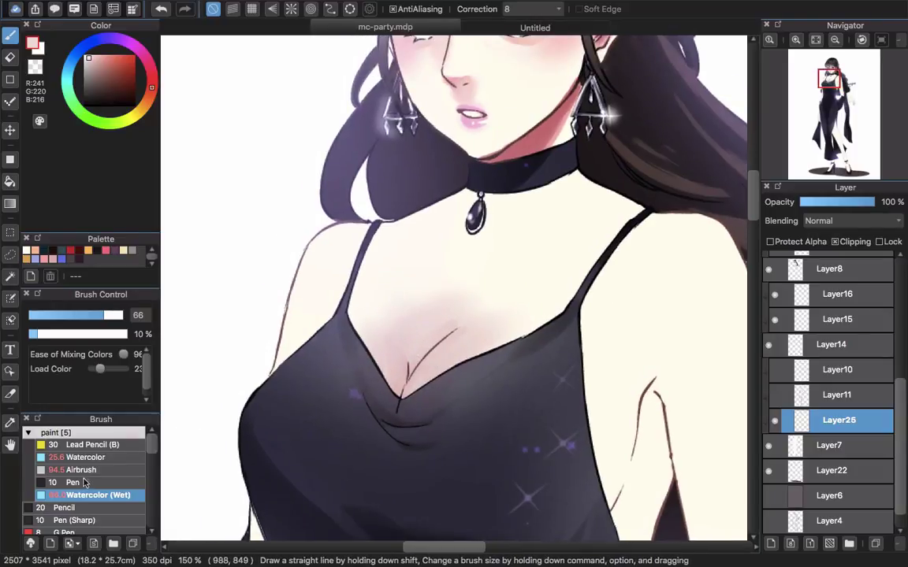
Step: Deepen the chest shading and shade the skin beside the armpit with Watercolor (Wet) at size 66 in sampled red (RGB 212, 112, 115)
alt+click(486, 130)
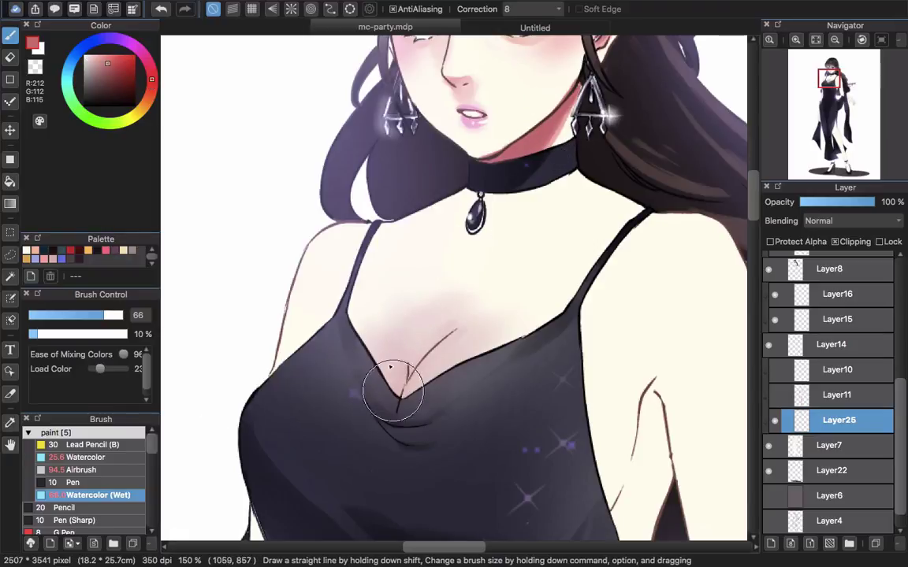
mouse_move(379, 433)
mouse_down()
mouse_move(425, 335)
mouse_move(510, 324)
mouse_move(431, 364)
mouse_move(379, 355)
mouse_move(397, 411)
mouse_move(441, 354)
mouse_move(555, 320)
mouse_move(544, 318)
mouse_up()
mouse_move(628, 387)
mouse_down()
mouse_move(606, 378)
mouse_move(603, 387)
mouse_move(631, 381)
mouse_up()
drag(474, 446, 489, 360)
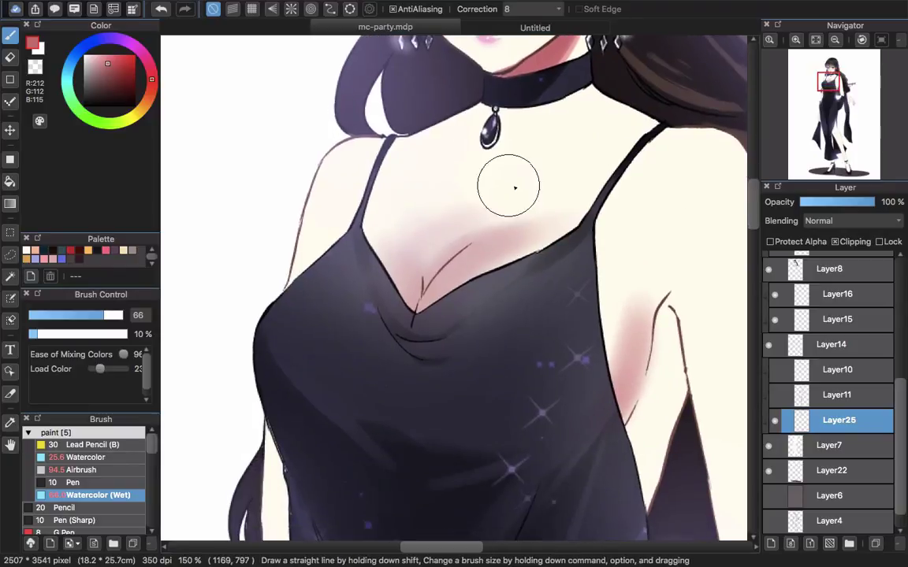
Step: Soften the chest and armpit shading with Watercolor (Wet) in sampled pale skin (RGB 255, 252, 238)
alt+click(516, 187)
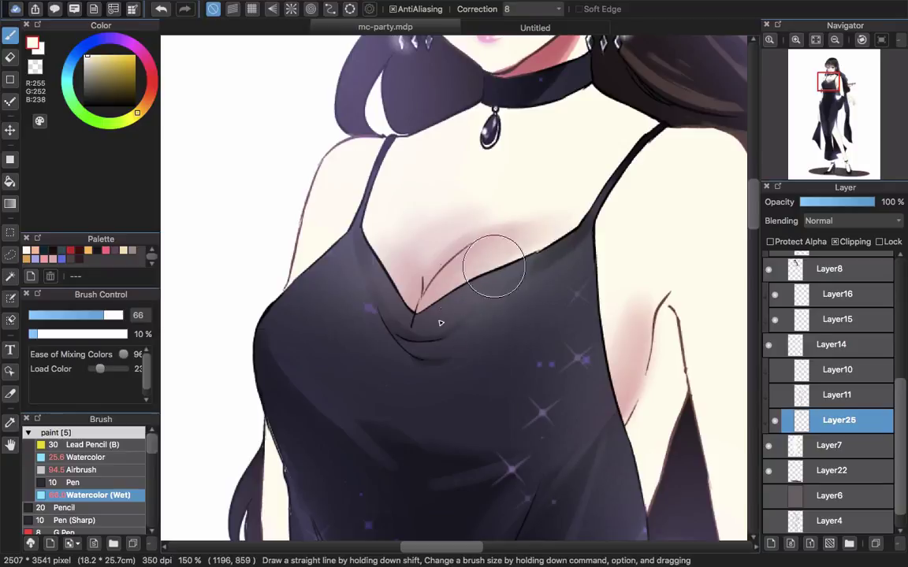
mouse_move(530, 250)
mouse_down()
mouse_move(522, 331)
mouse_move(532, 332)
mouse_up()
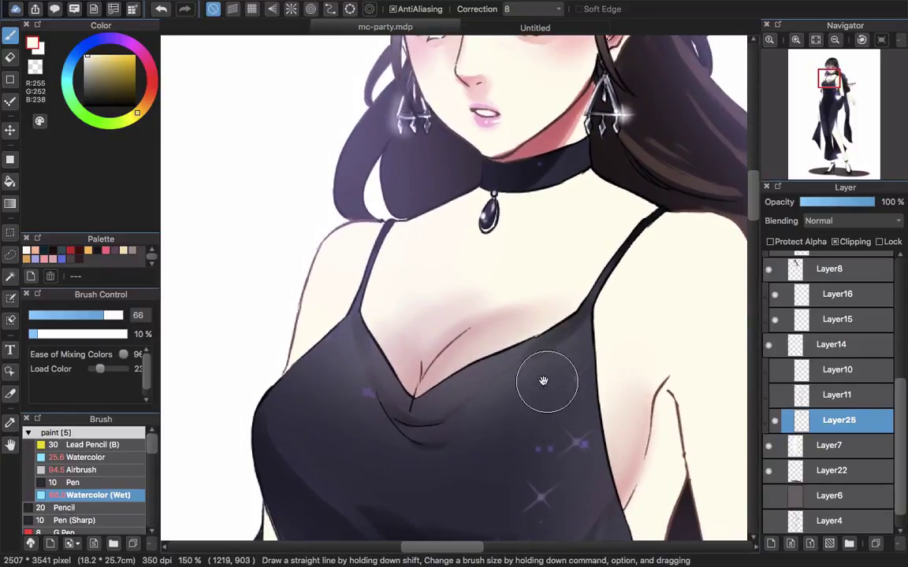
drag(543, 381, 486, 385)
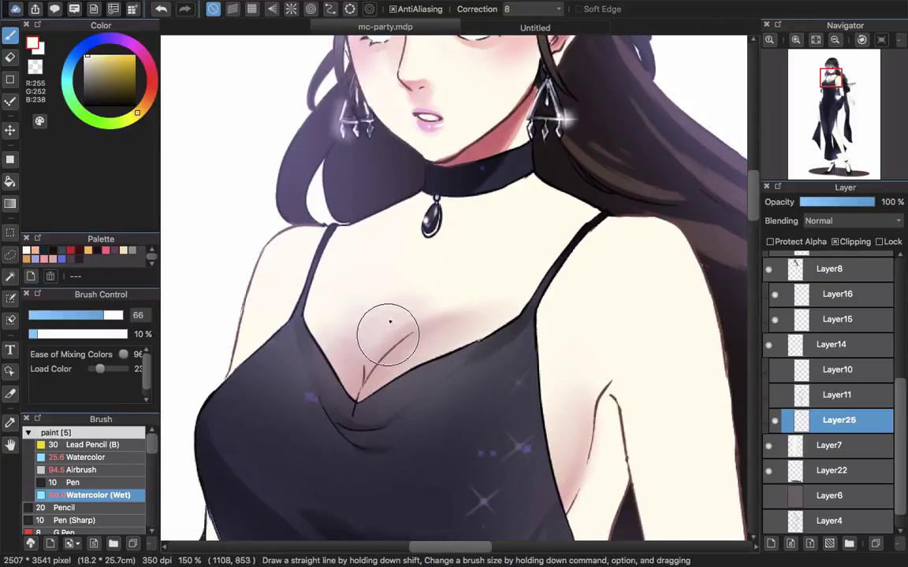
Step: Clear a V-shaped highlight above the cleavage line with transparent Watercolor (Wet), reducing the brush to about size 23
scroll(375, 350, up, 3)
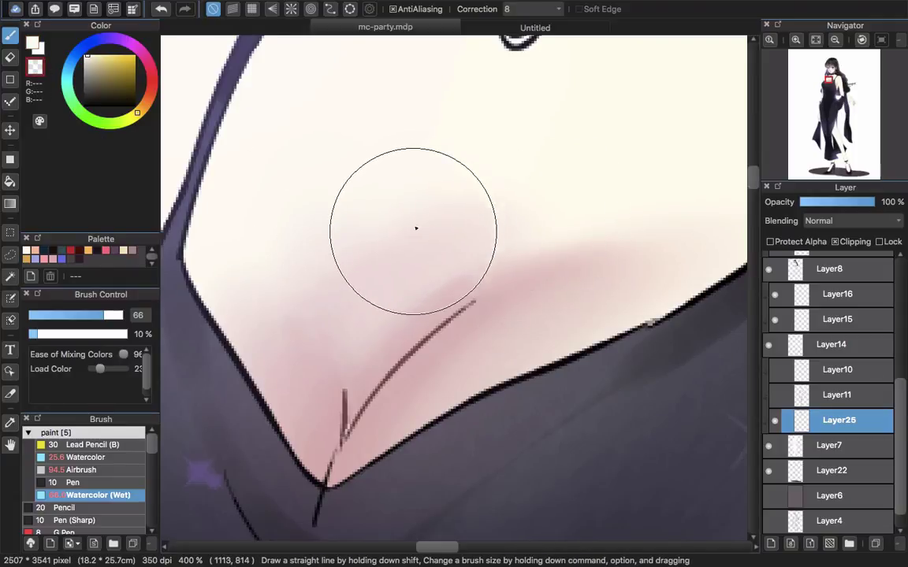
key([)
key([)
key([)
key([)
key([)
key([)
key([)
key([)
key([)
key([)
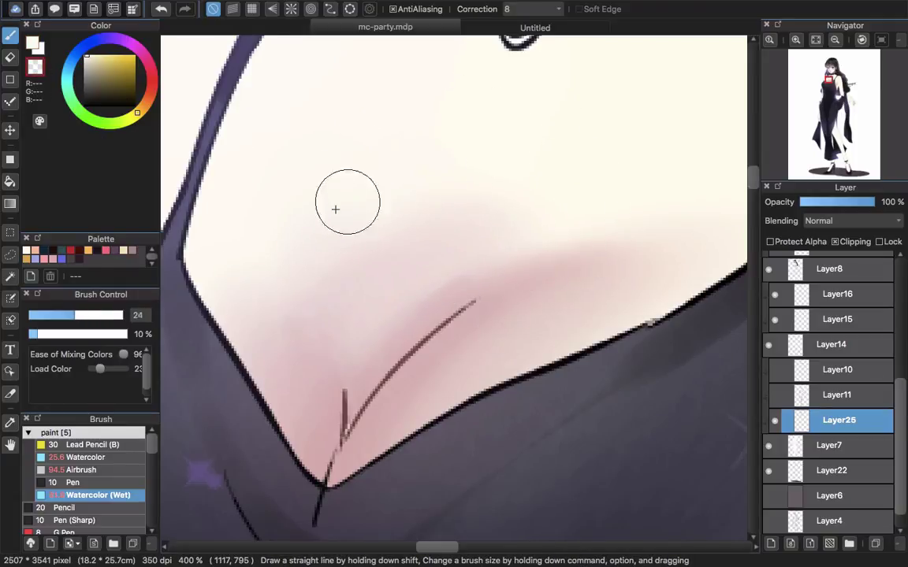
drag(383, 296, 306, 201)
mouse_move(347, 281)
mouse_down()
mouse_move(317, 216)
mouse_move(377, 357)
mouse_move(371, 361)
mouse_move(520, 235)
mouse_up()
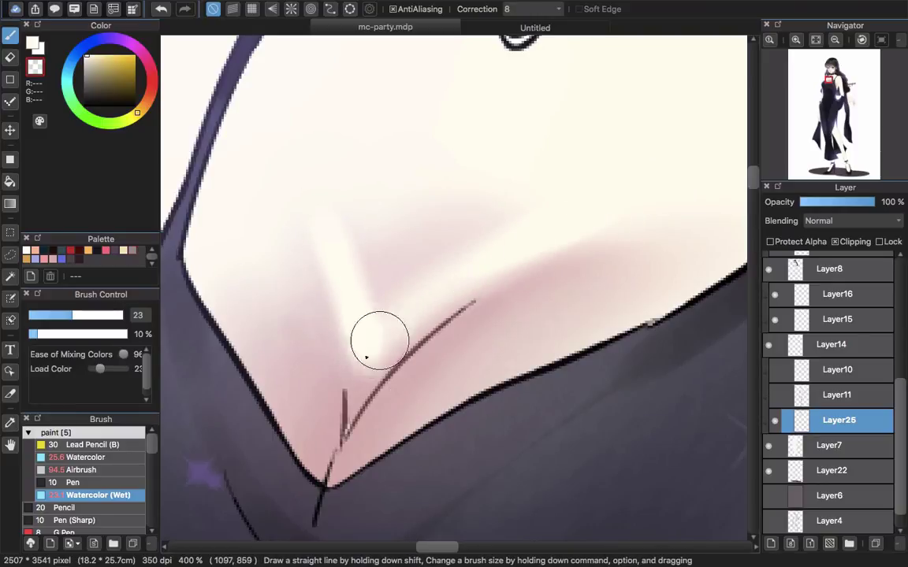
drag(369, 351, 504, 245)
Step: Fade out the shading around the V-shaped chest highlight with transparent Watercolor (Wet), enlarging the brush to size 79
key(])
key(])
key(])
key(])
key(])
key(])
key(])
key(])
key(])
key(])
key(])
key(])
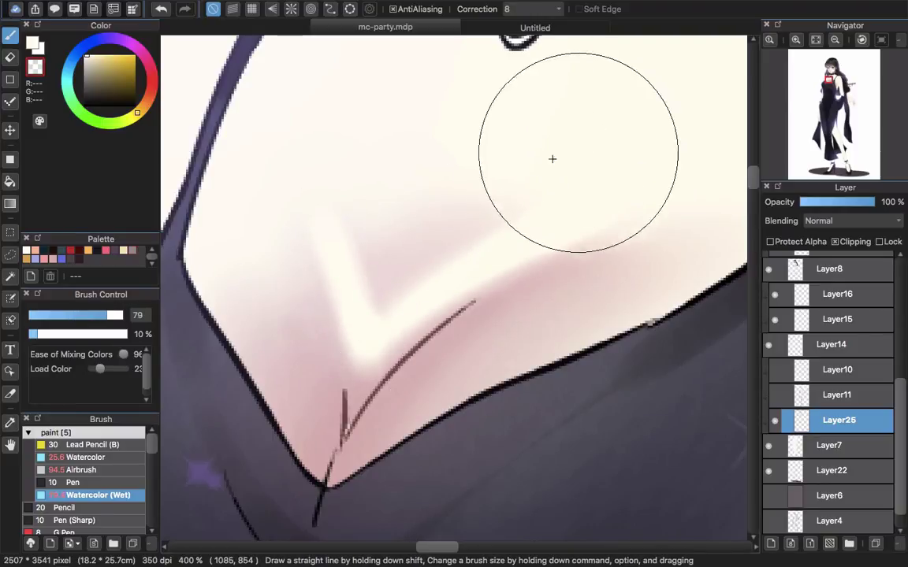
mouse_move(551, 157)
mouse_down()
mouse_move(413, 271)
mouse_move(371, 250)
mouse_move(445, 160)
mouse_move(436, 240)
mouse_move(492, 184)
mouse_move(548, 203)
mouse_move(425, 257)
mouse_move(425, 223)
mouse_up()
Step: Hide Layer25 and show Layer11 to examine its skin shading on the face, chest and arms
scroll(536, 172, down, 5)
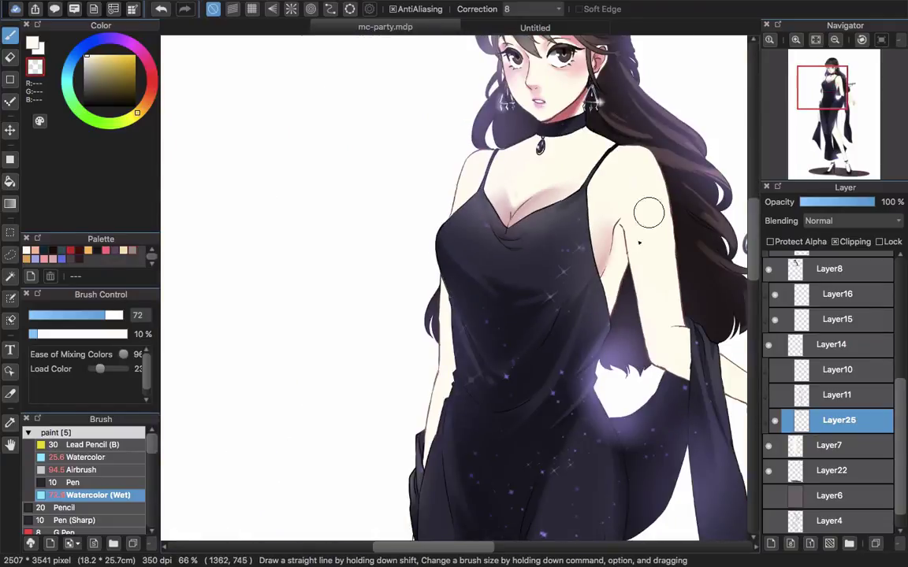
scroll(591, 315, up, 5)
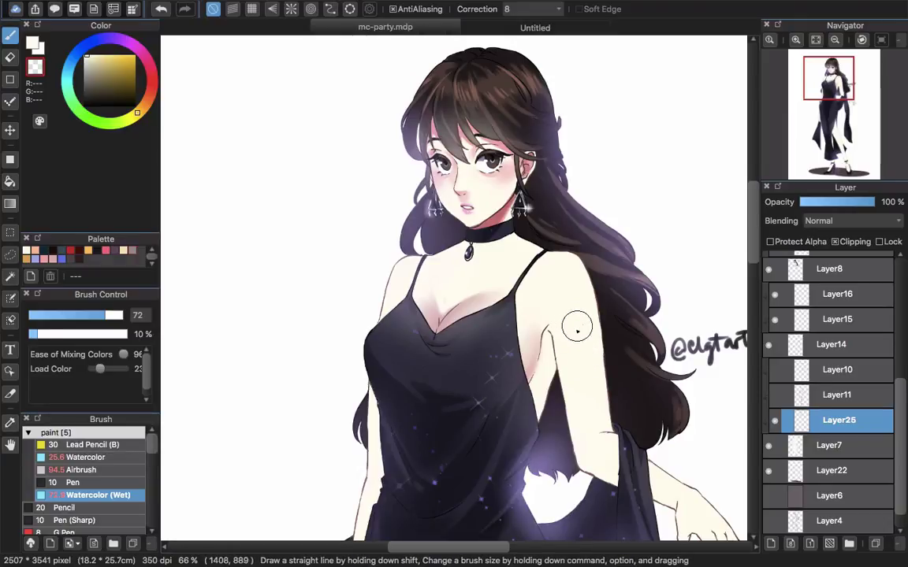
scroll(542, 320, up, 3)
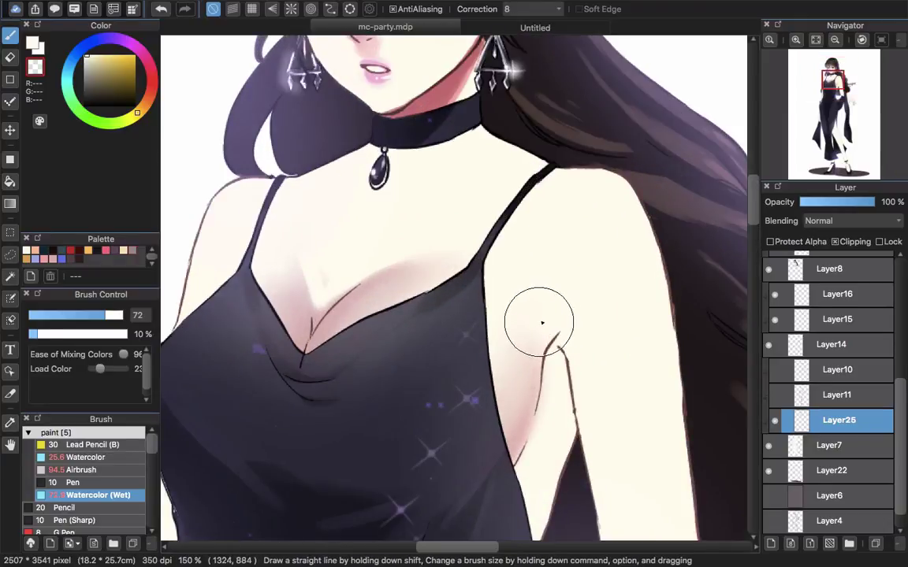
click(775, 420)
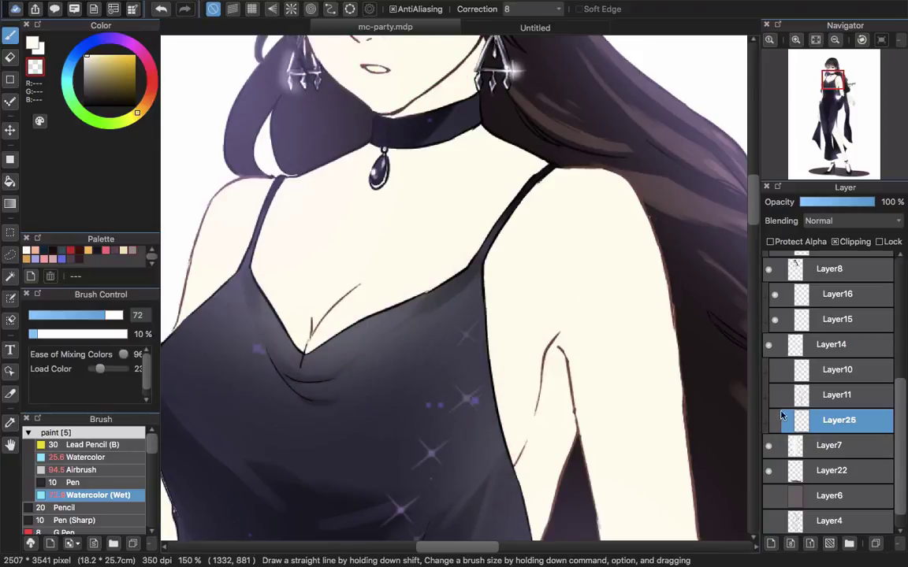
click(775, 395)
scroll(488, 283, down, 2)
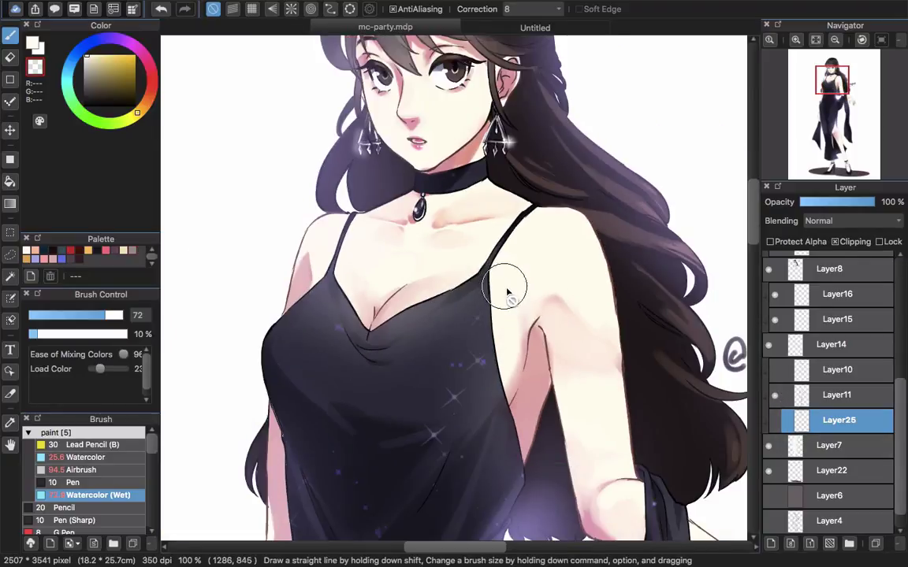
scroll(572, 314, down, 3)
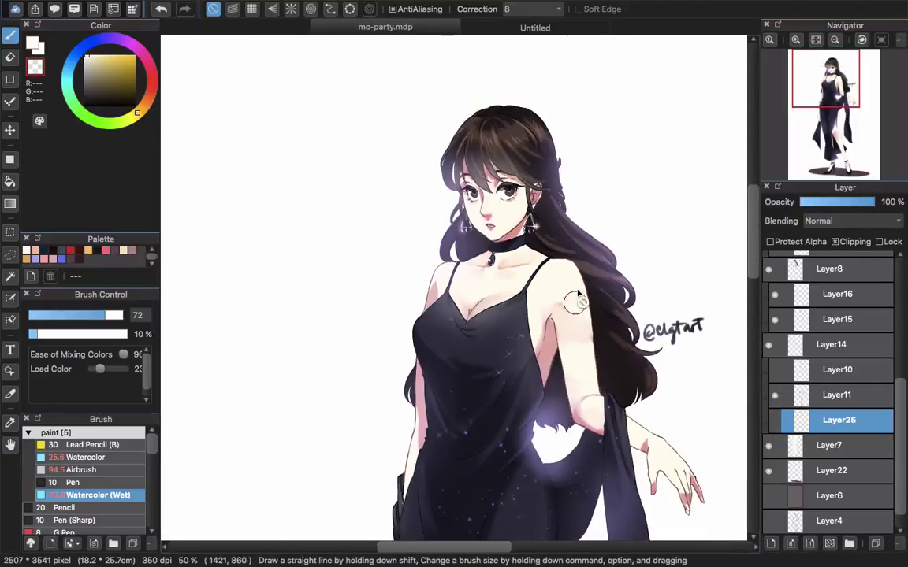
scroll(522, 274, up, 2)
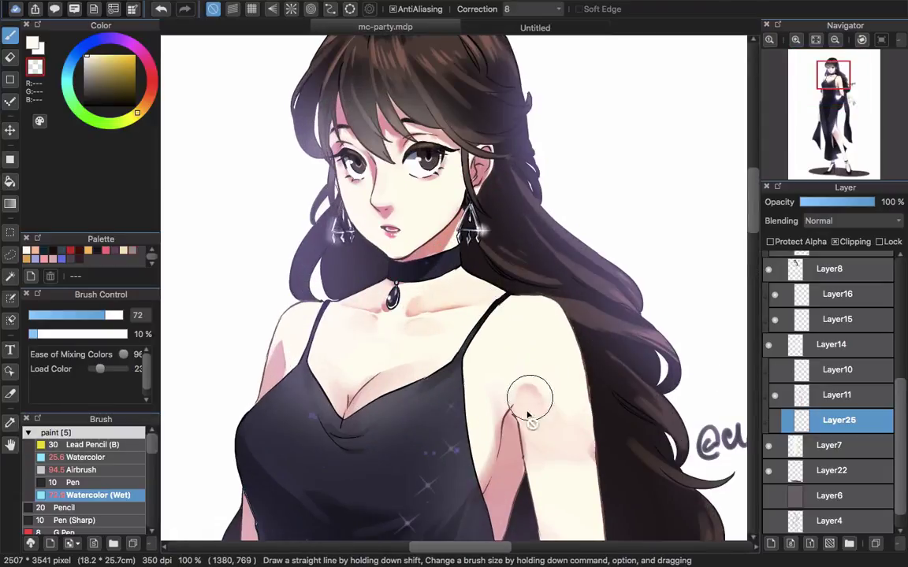
scroll(574, 288, down, 2)
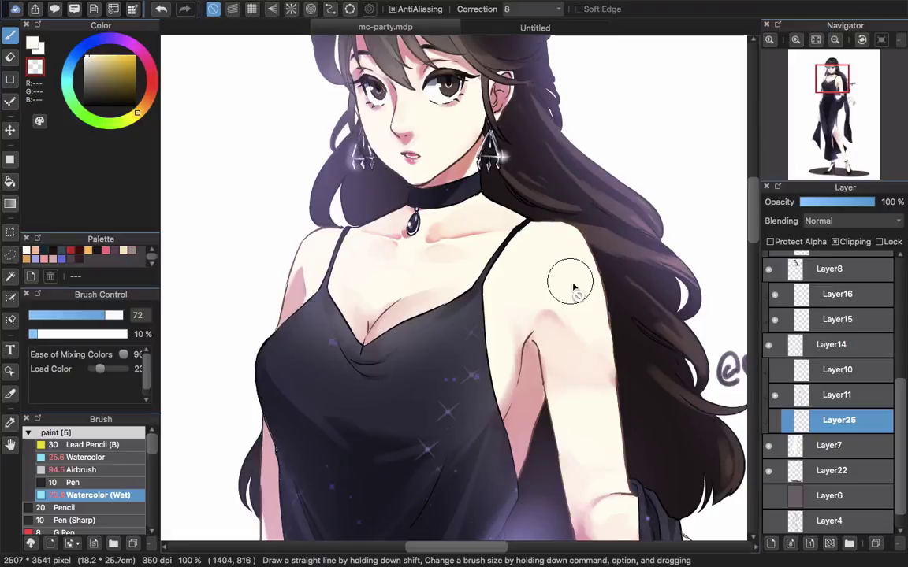